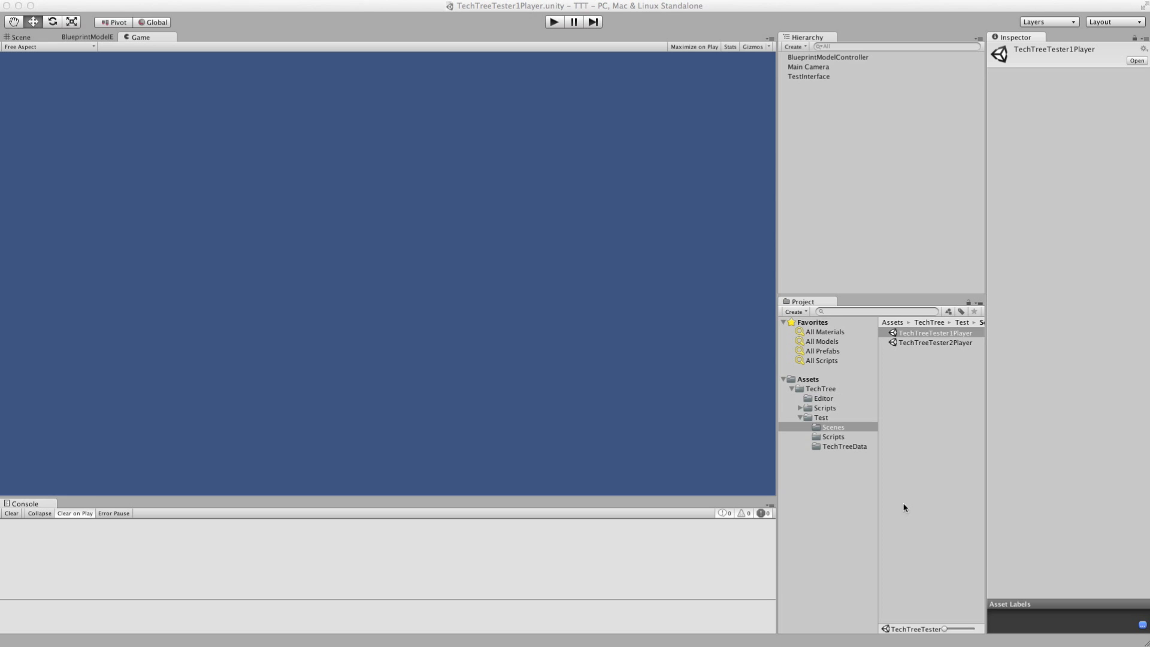
Step: Browse the Editor and TechTreeData folders and bring up the HomeworldTechTree blueprint graph
left_click(824, 400)
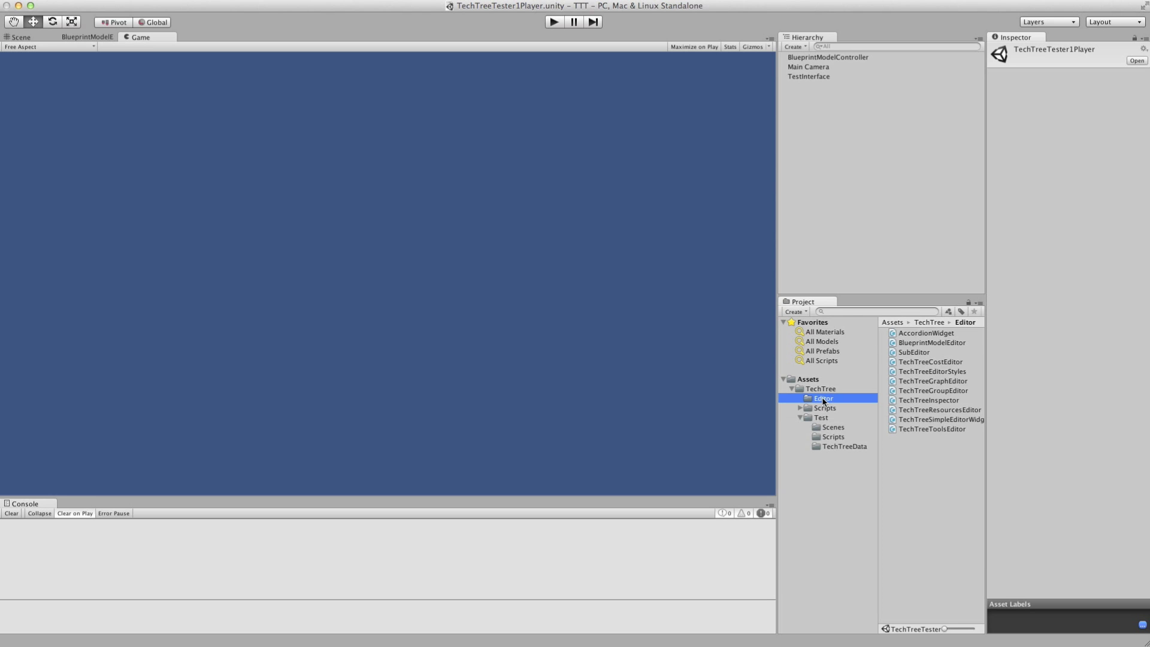
left_click(839, 446)
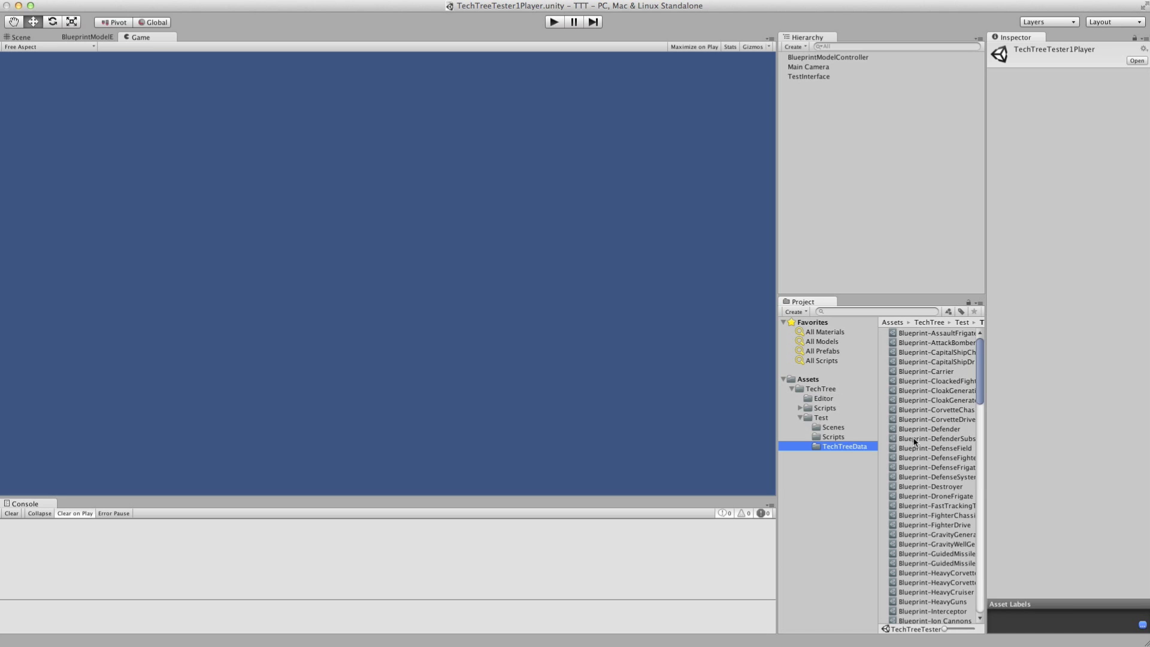
left_click(86, 36)
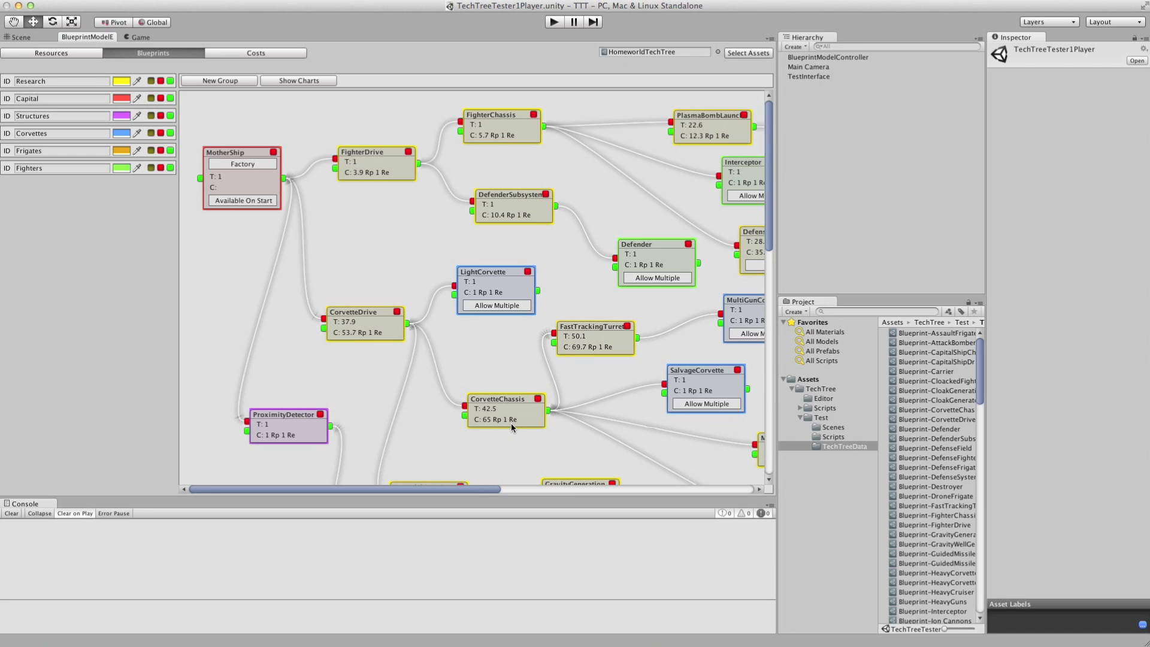
Step: Briefly run the TechTreeTester1Player scene, stop it, and return to the blueprint graph
left_click(832, 428)
left_click(941, 335)
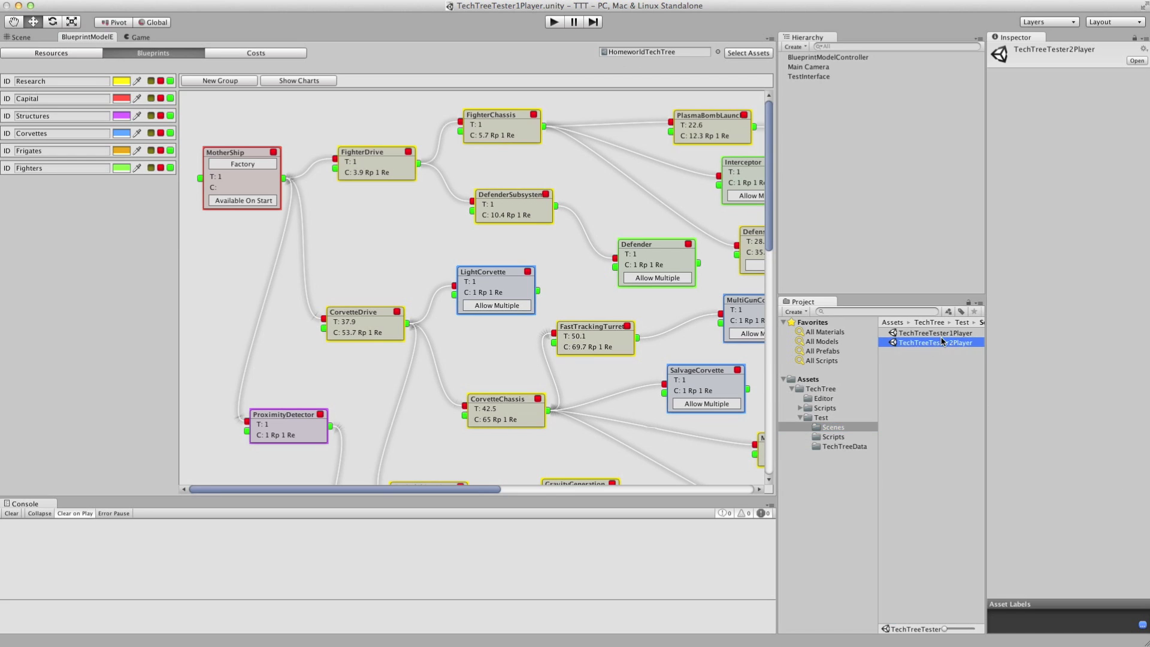
left_click(554, 22)
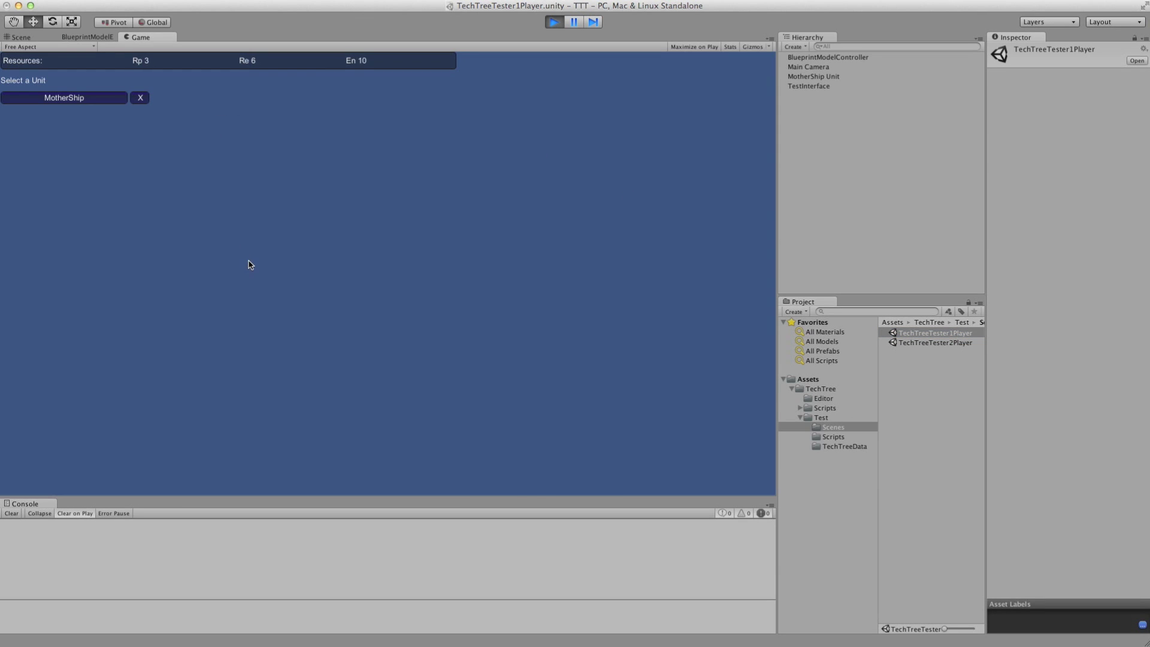
left_click(556, 23)
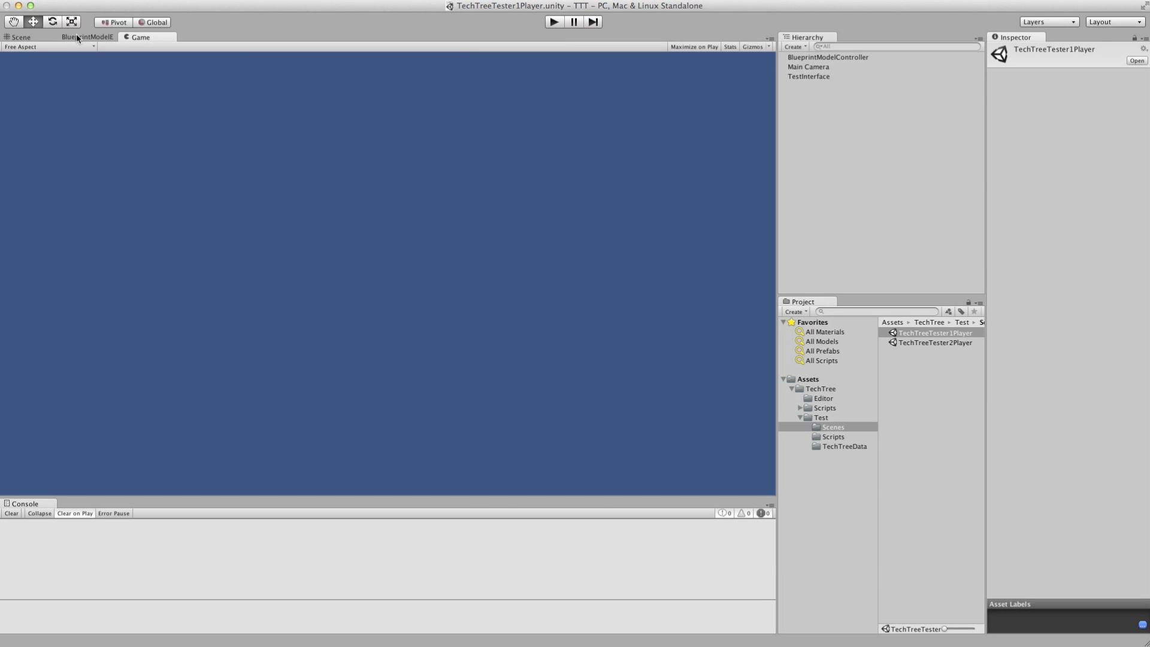
left_click(77, 38)
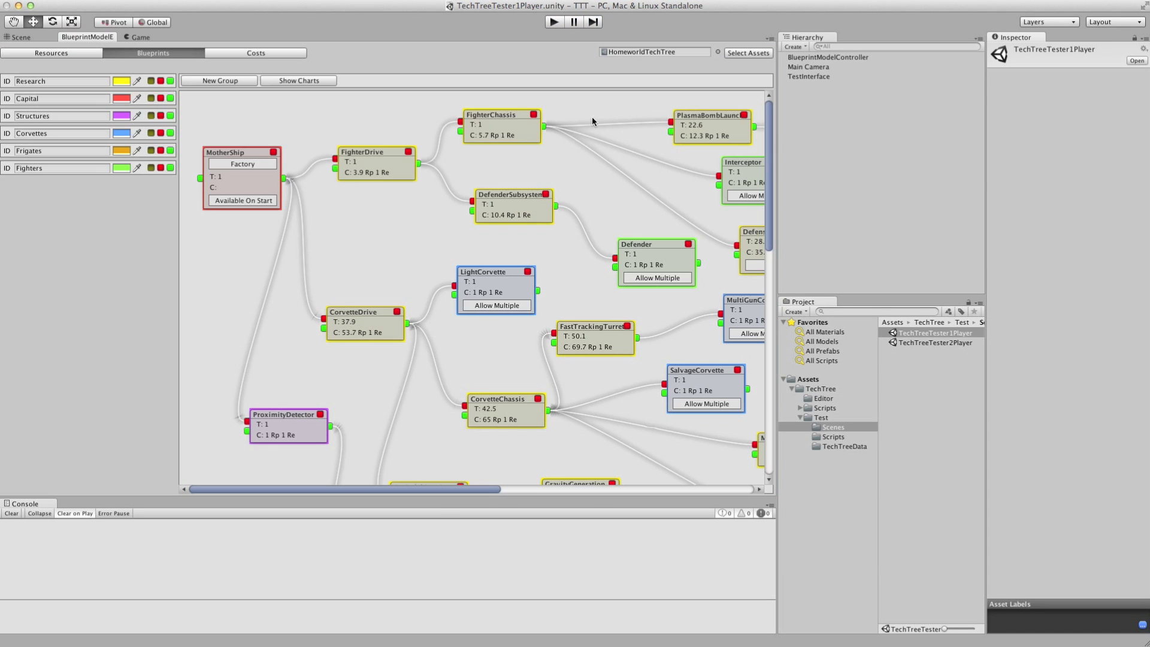
Step: Create a New TechTree Model asset in the Assets folder
left_click(809, 380)
right_click(935, 362)
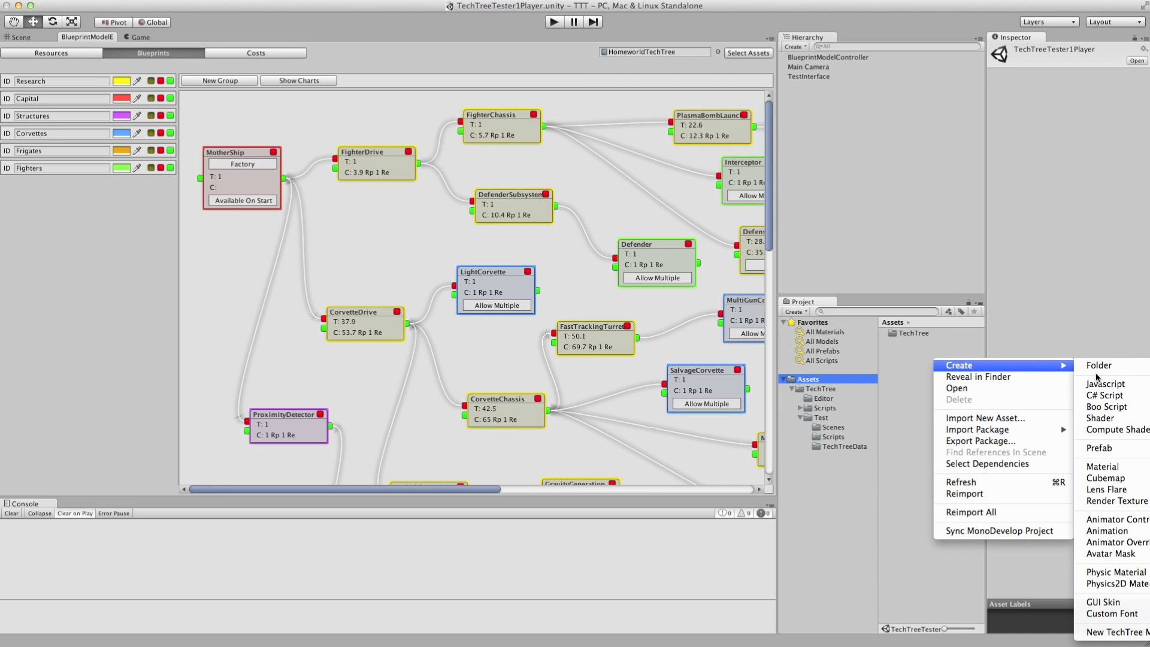
left_click(1102, 632)
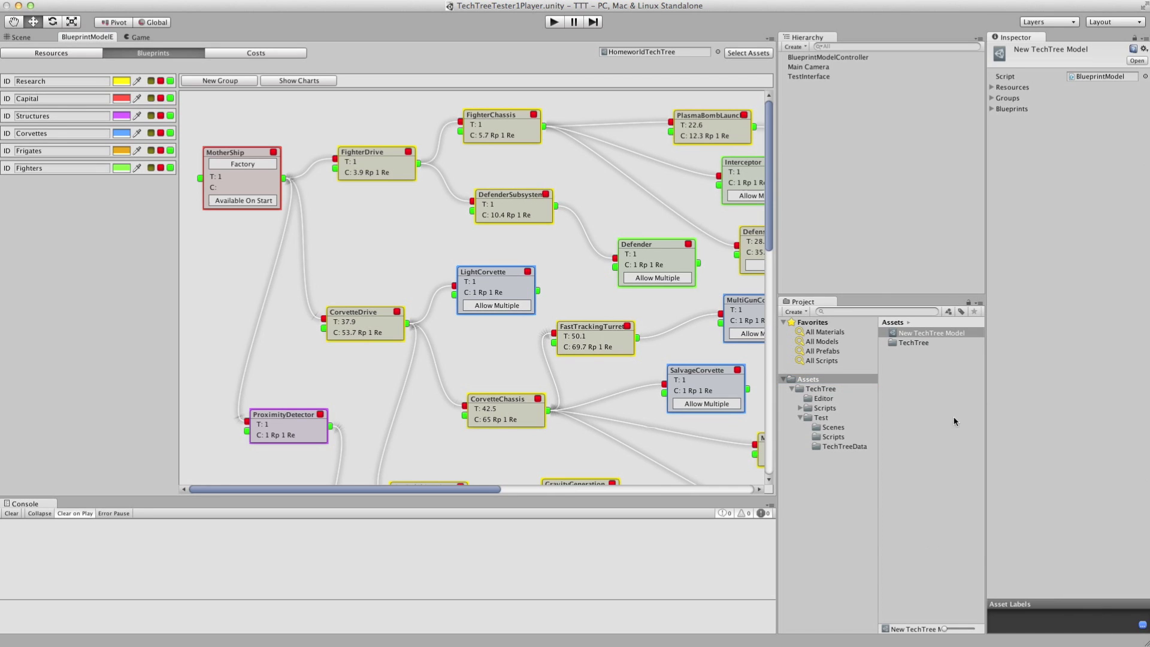
Step: Load the New TechTree Model into the Blueprint Model Editor
left_click(716, 52)
left_click(319, 118)
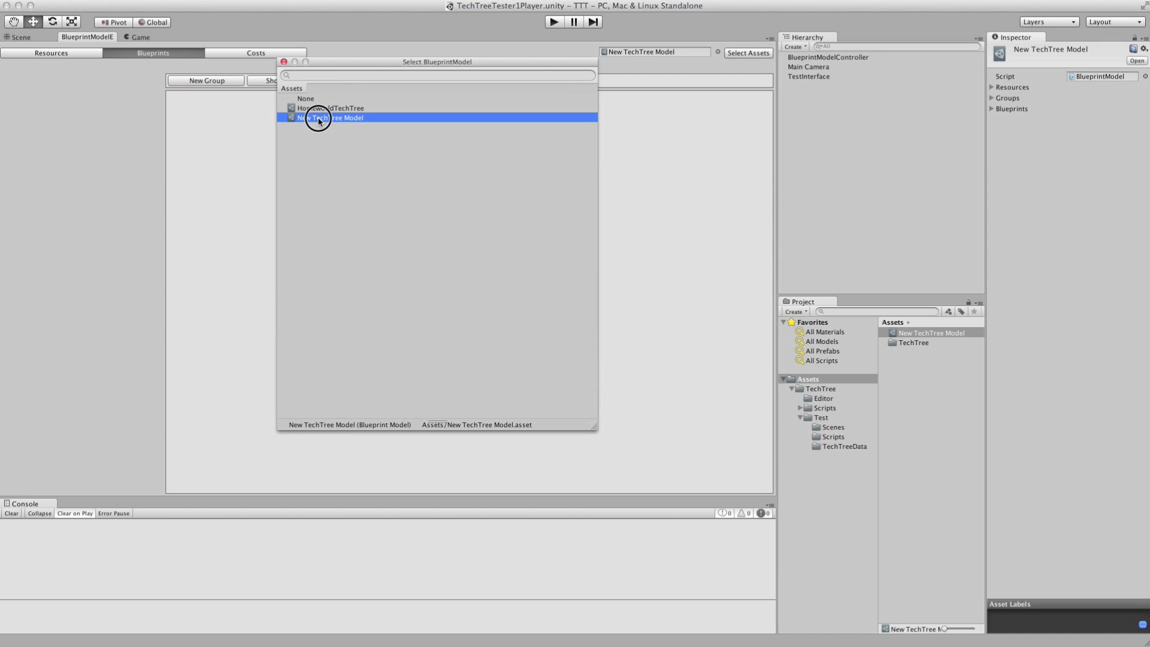
left_click(284, 61)
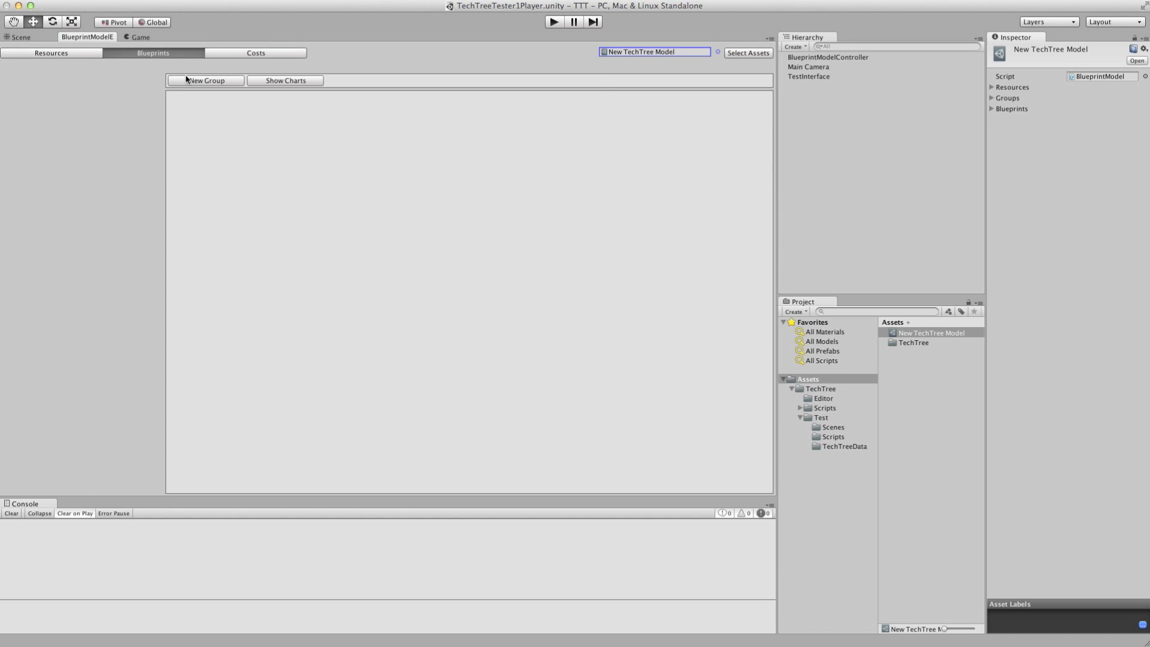
left_click(62, 53)
Step: Add a resource with the ID USD to the model
left_click(5, 108)
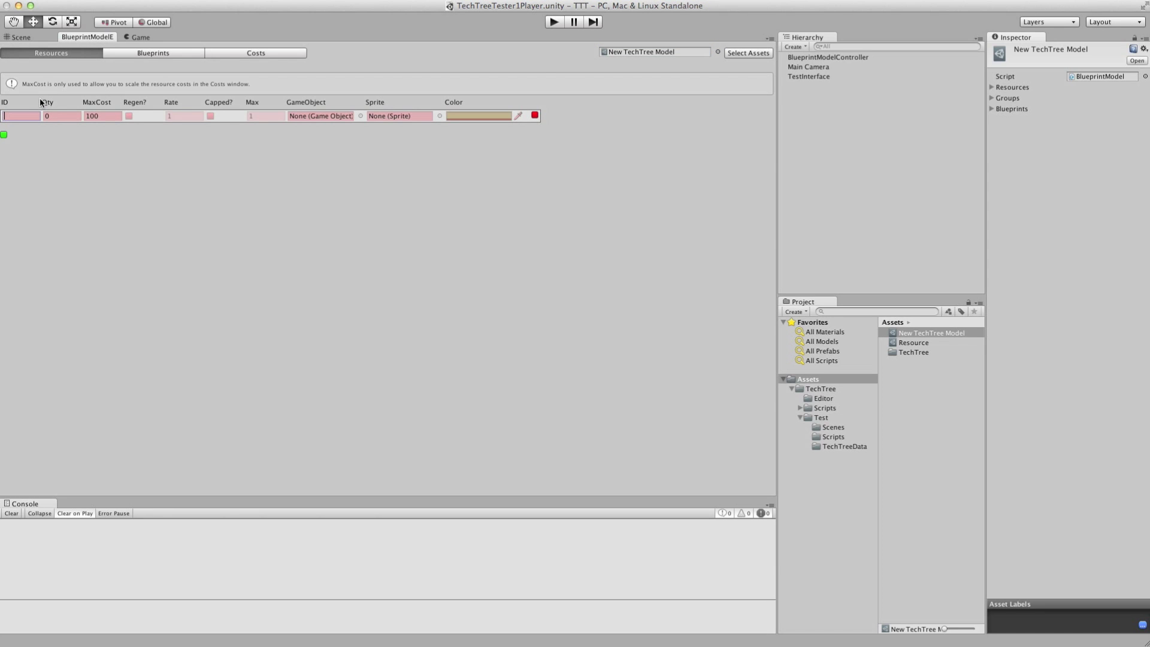
type("USD")
key("Tab")
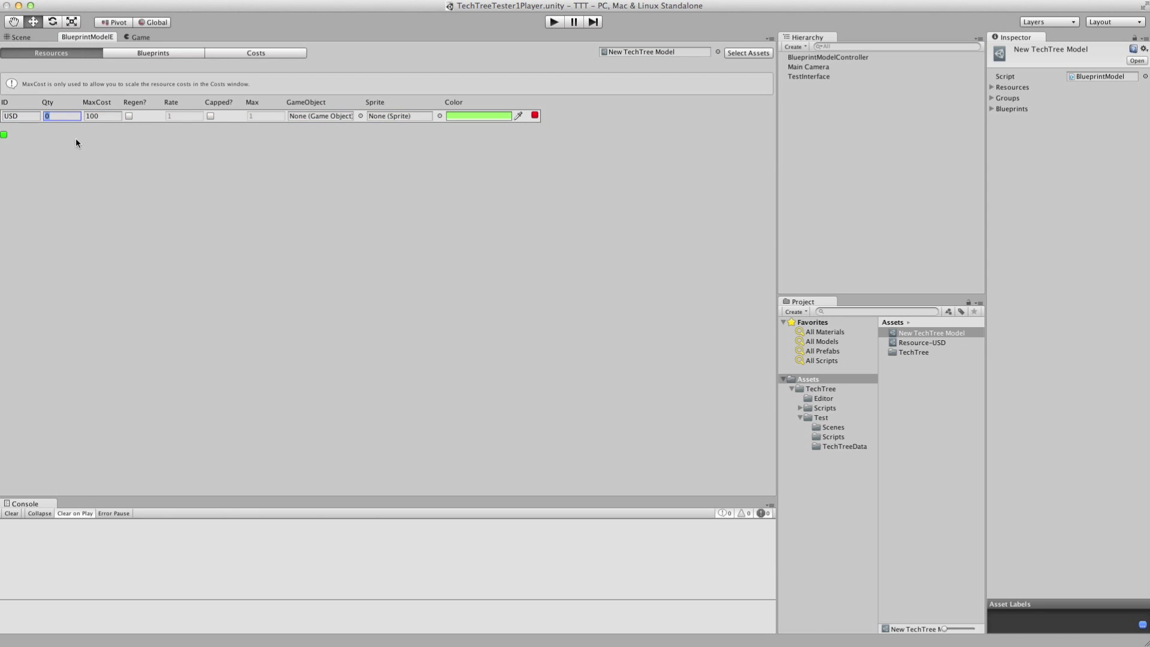
Step: Create a blueprint group named Buildings containing one blank blueprint
left_click(144, 56)
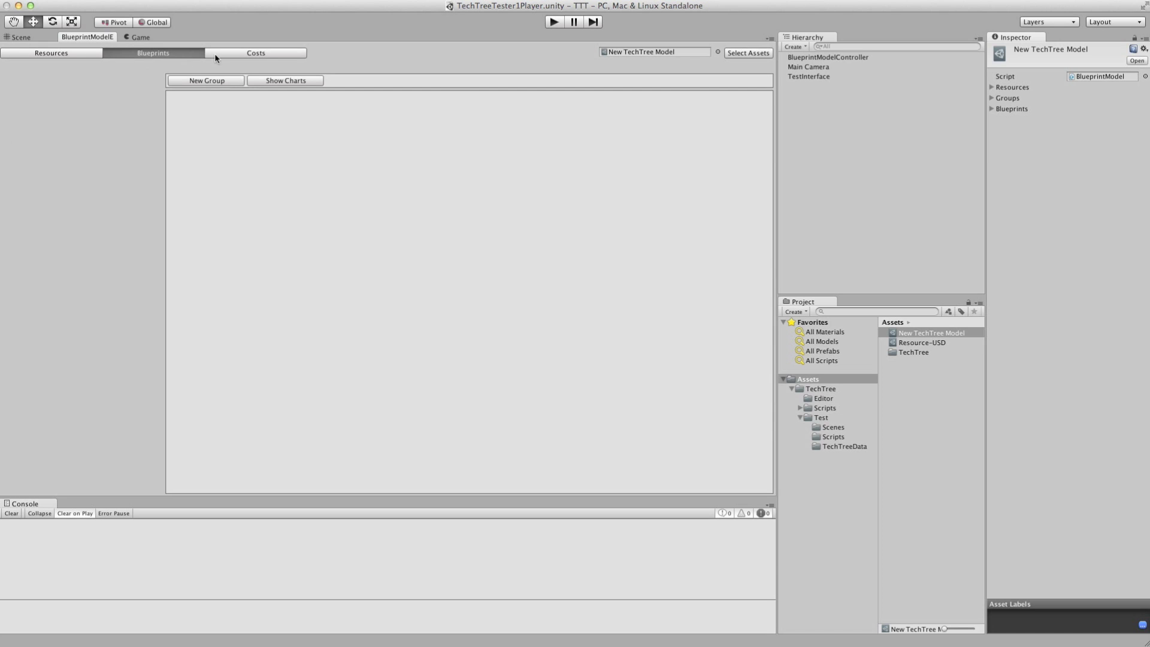
left_click(207, 81)
left_click(67, 84)
type("Buildi")
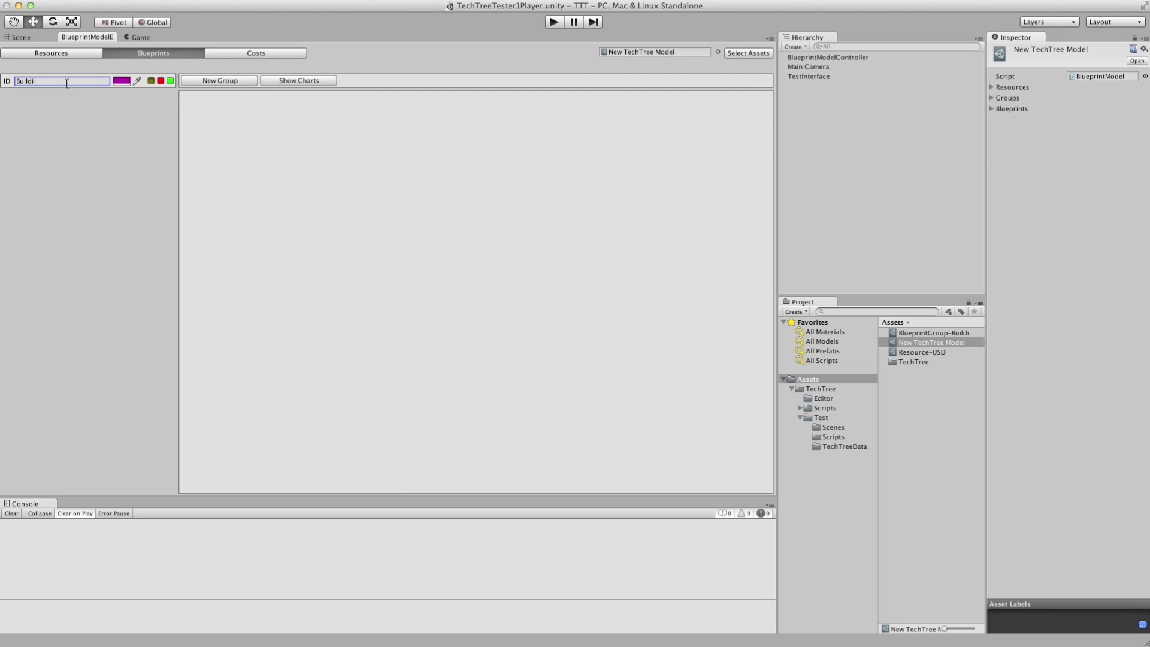
type("ngs")
left_click(247, 129)
left_click(170, 80)
Step: Name the first blueprint House and add a Skyscraper blueprint that requires House
left_click_drag(279, 164, 278, 153)
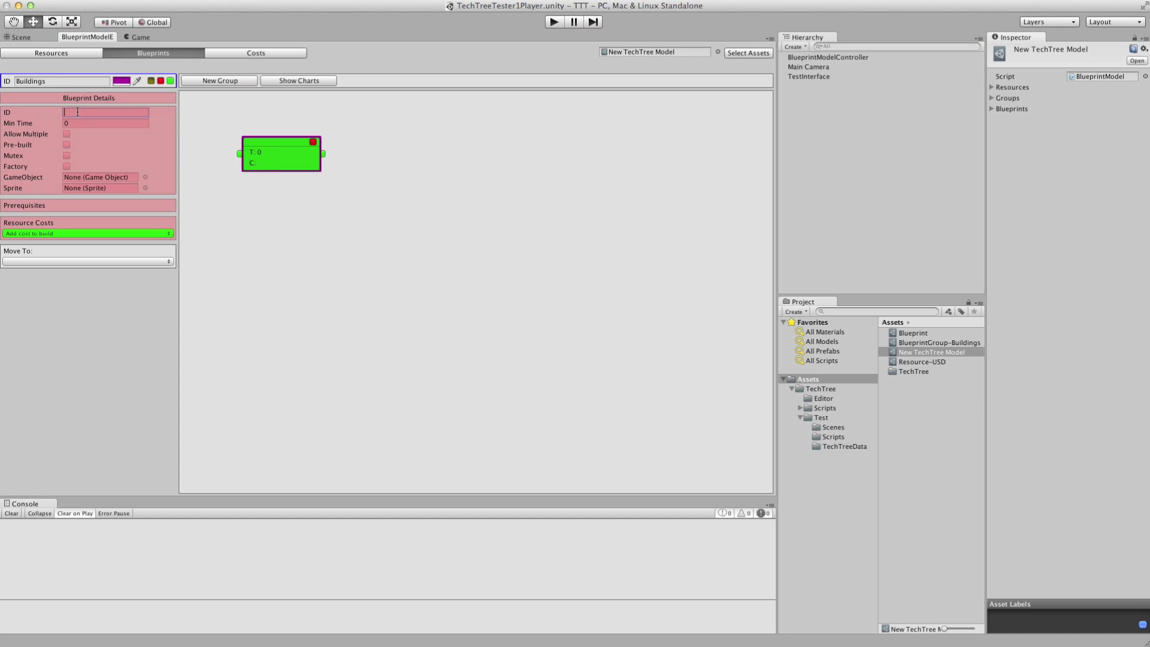
type("House")
key("Tab")
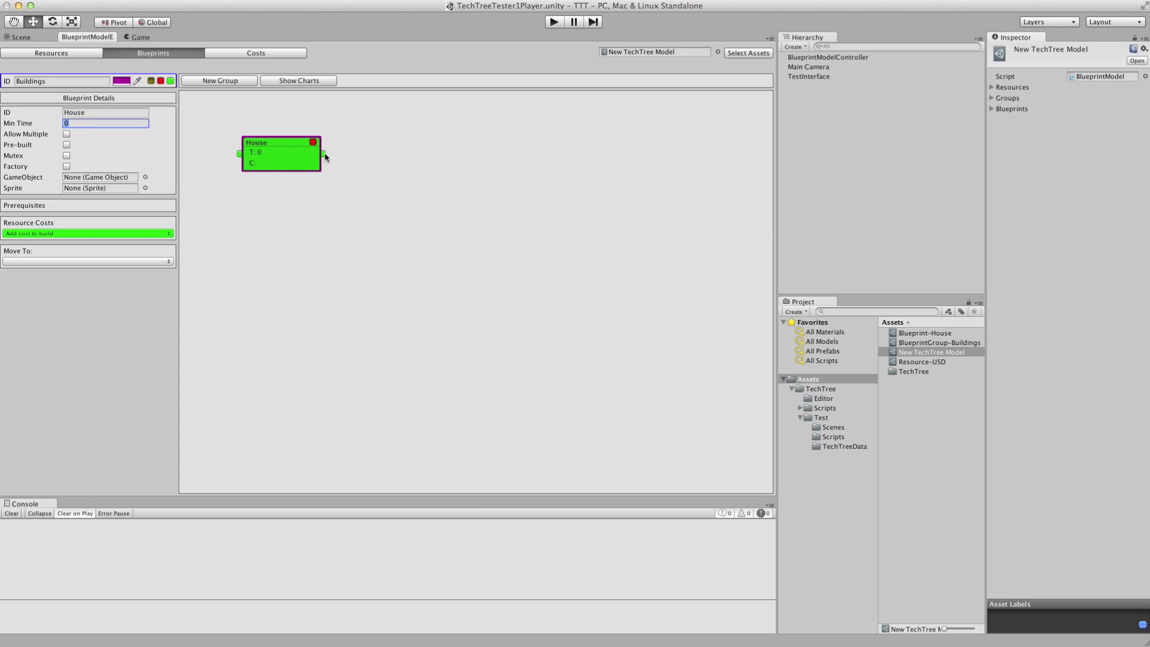
left_click_drag(323, 154, 419, 179)
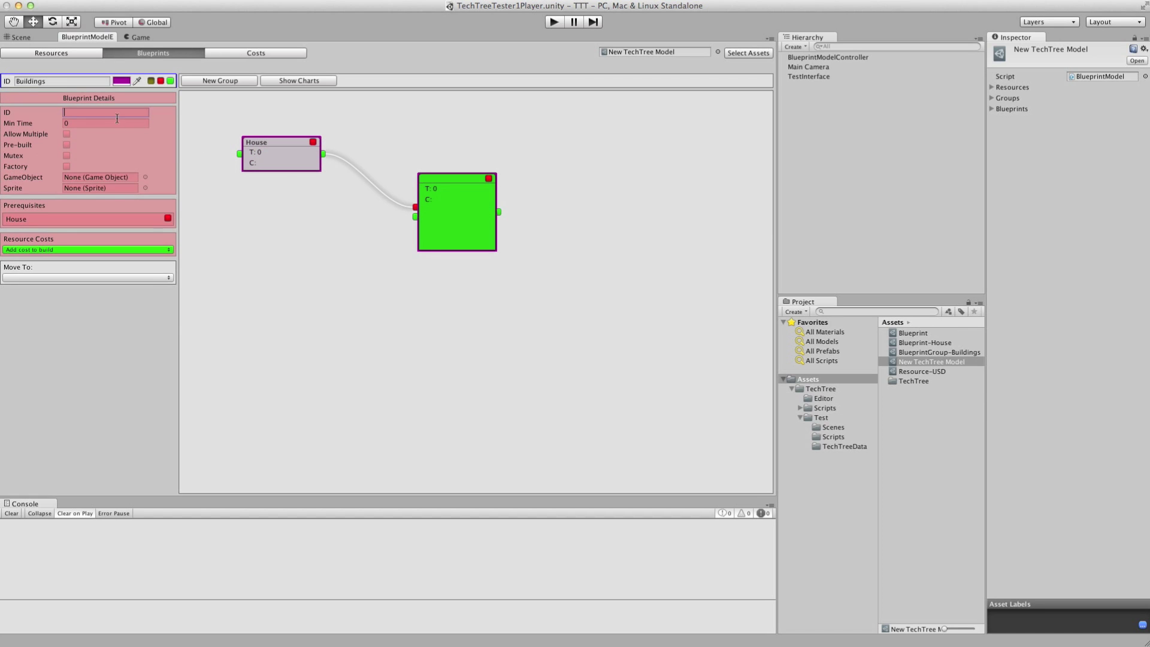
type("Sk")
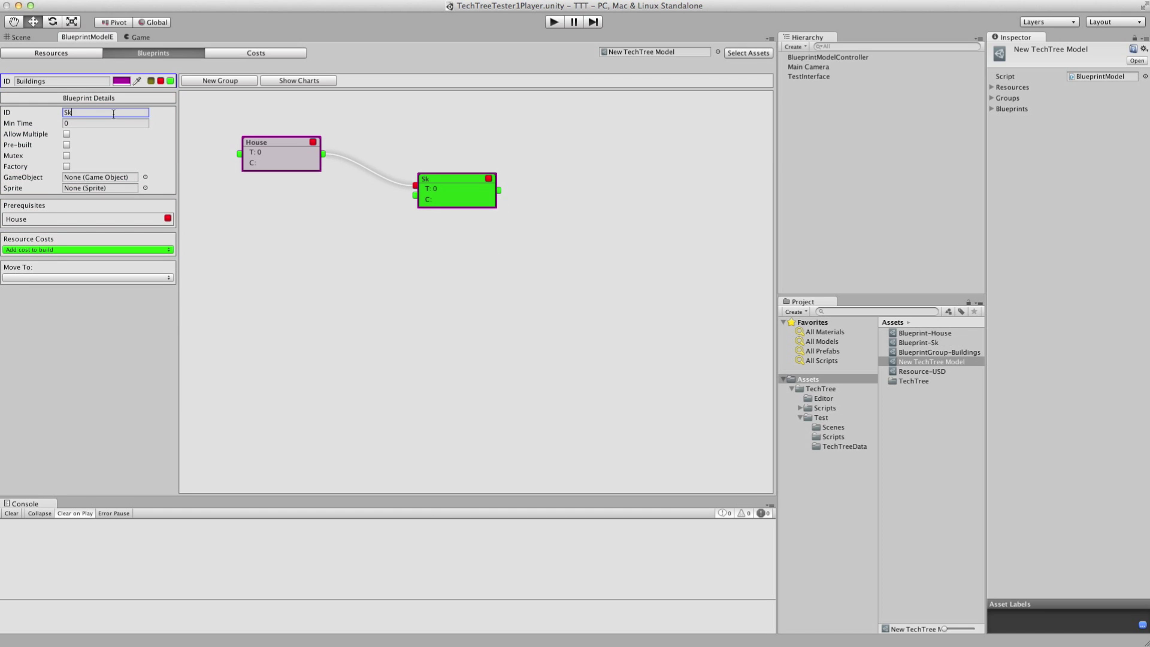
type("yscraper")
left_click(520, 186)
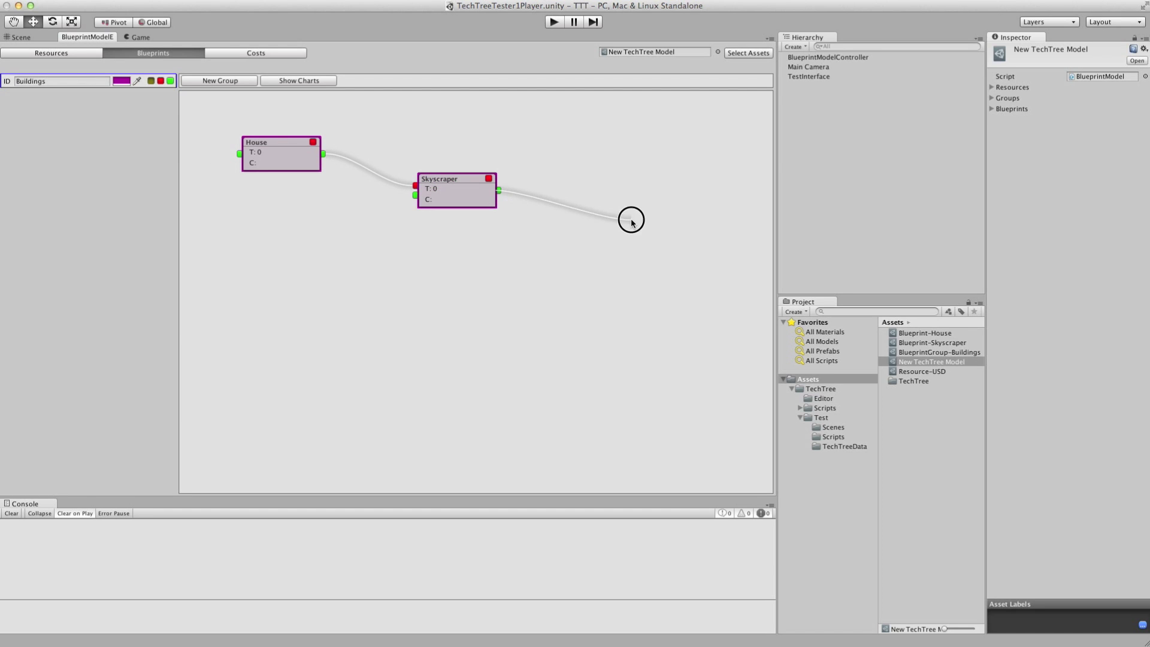
Step: Add a Moonbase blueprint that requires Skyscraper
left_click_drag(499, 190, 628, 220)
left_click(111, 112)
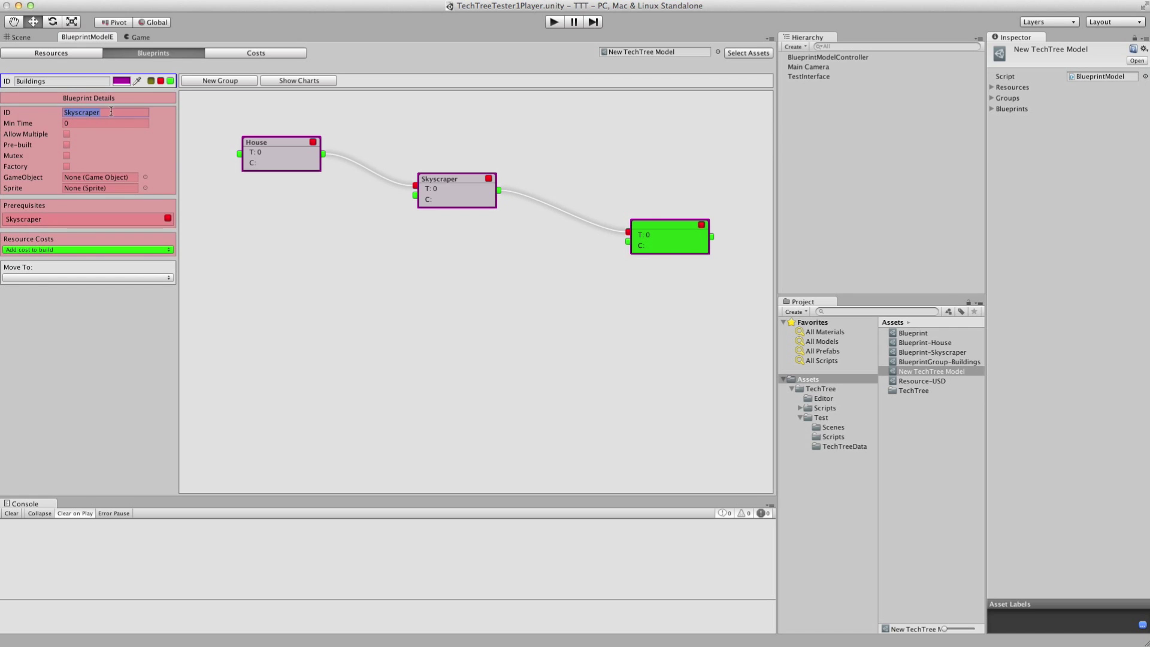
type("Moonbase")
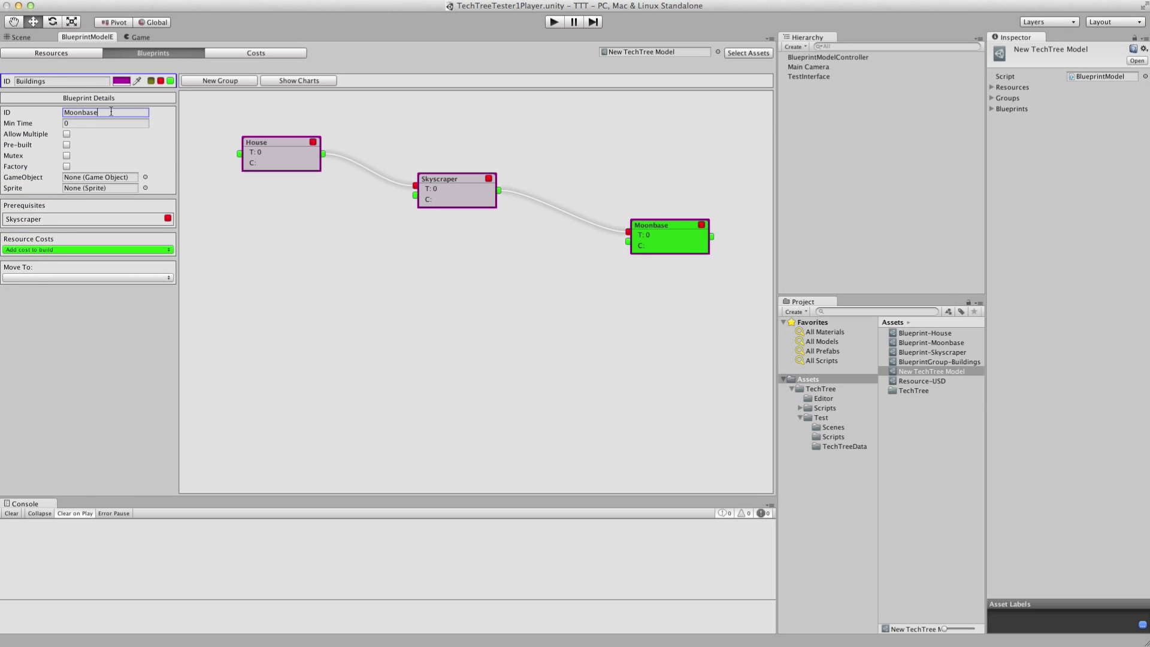
left_click(335, 187)
left_click(252, 164)
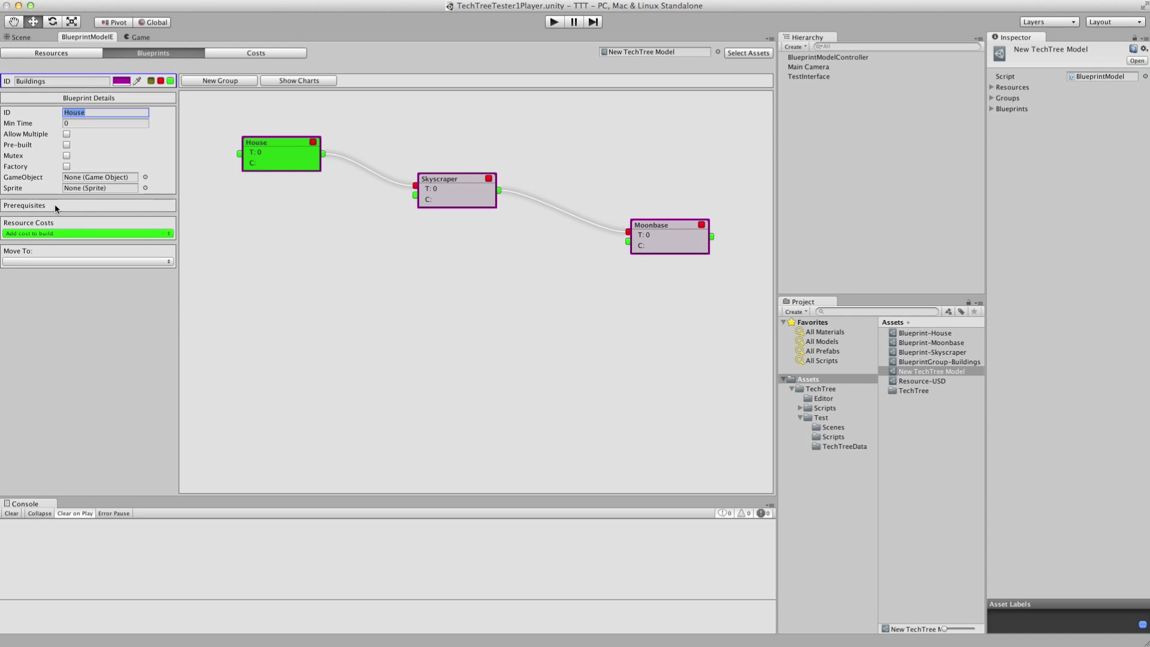
Step: Give House a minimum build time of 2 and a USD cost of 10
left_click(88, 123)
type("2")
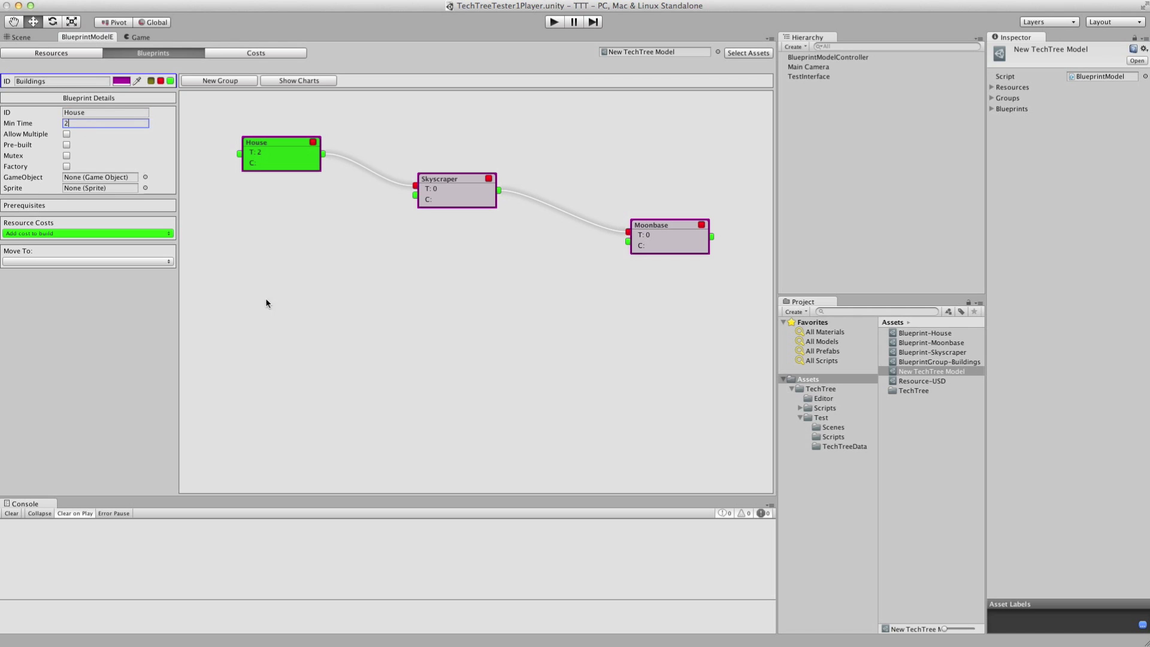
left_click(47, 234)
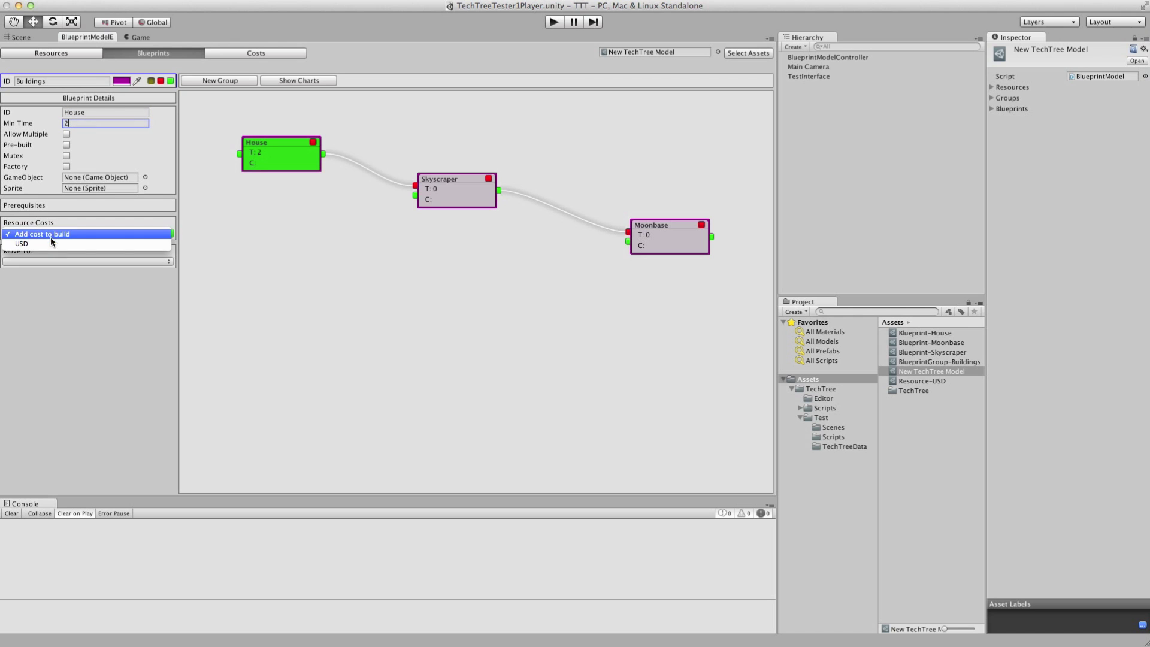
left_click(50, 244)
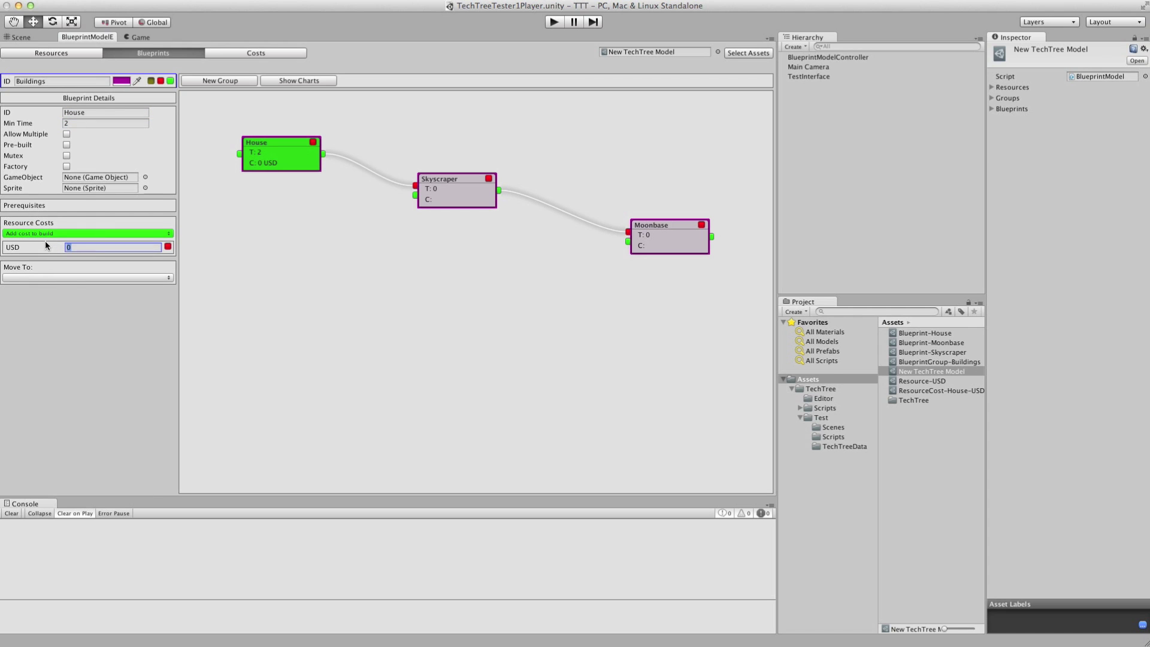
type("10")
Step: Give Skyscraper a minimum build time of 2 and a USD cost of 30
left_click(458, 178)
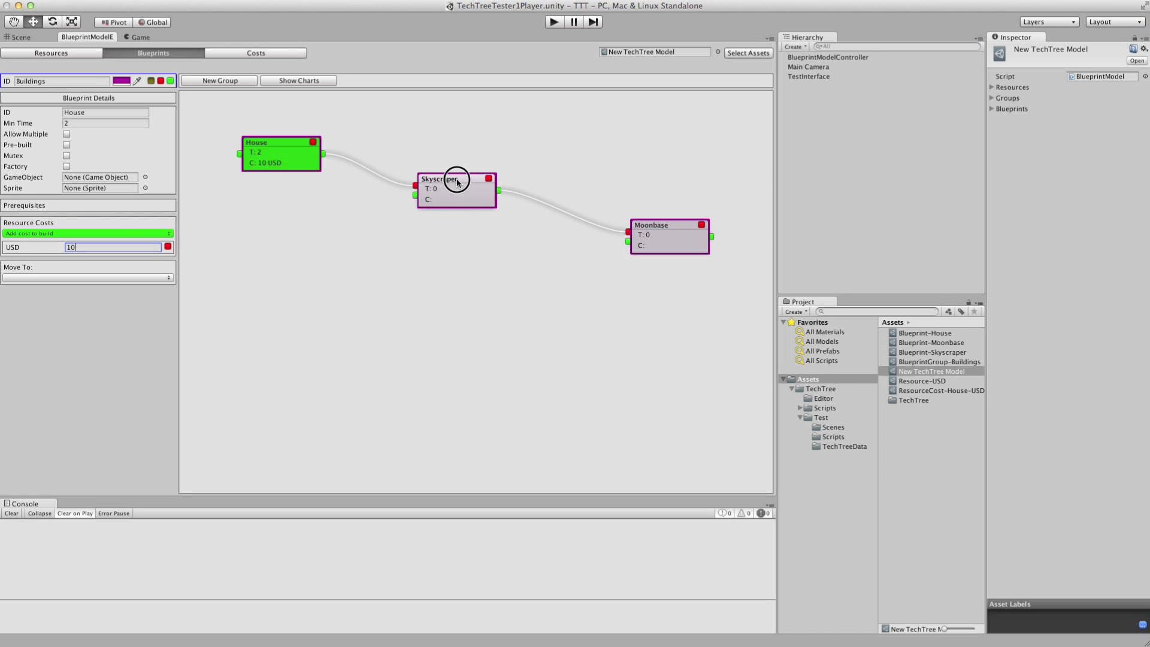
left_click(88, 123)
type("2")
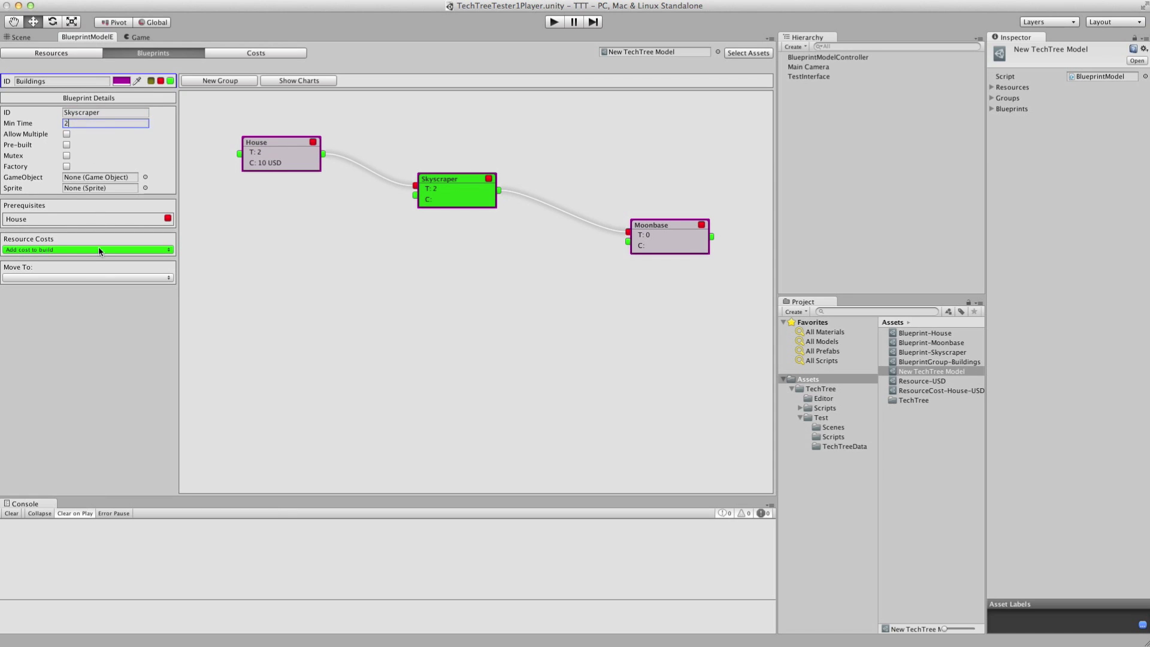
key("Tab")
left_click(57, 251)
left_click(101, 263)
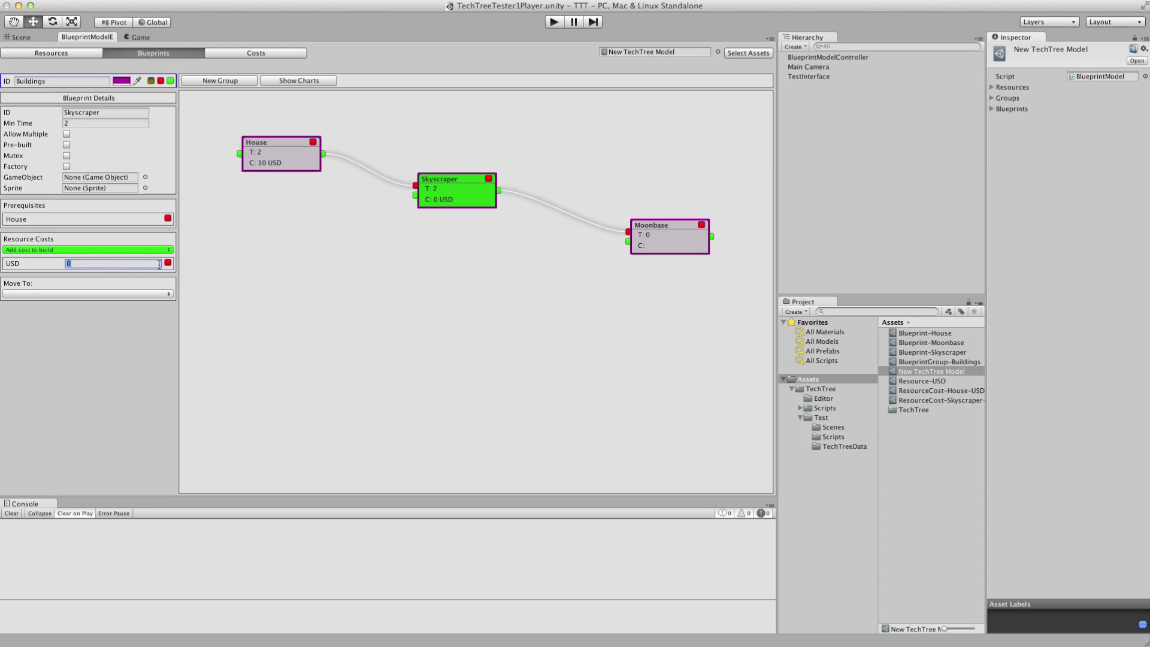
type("30")
key("Tab")
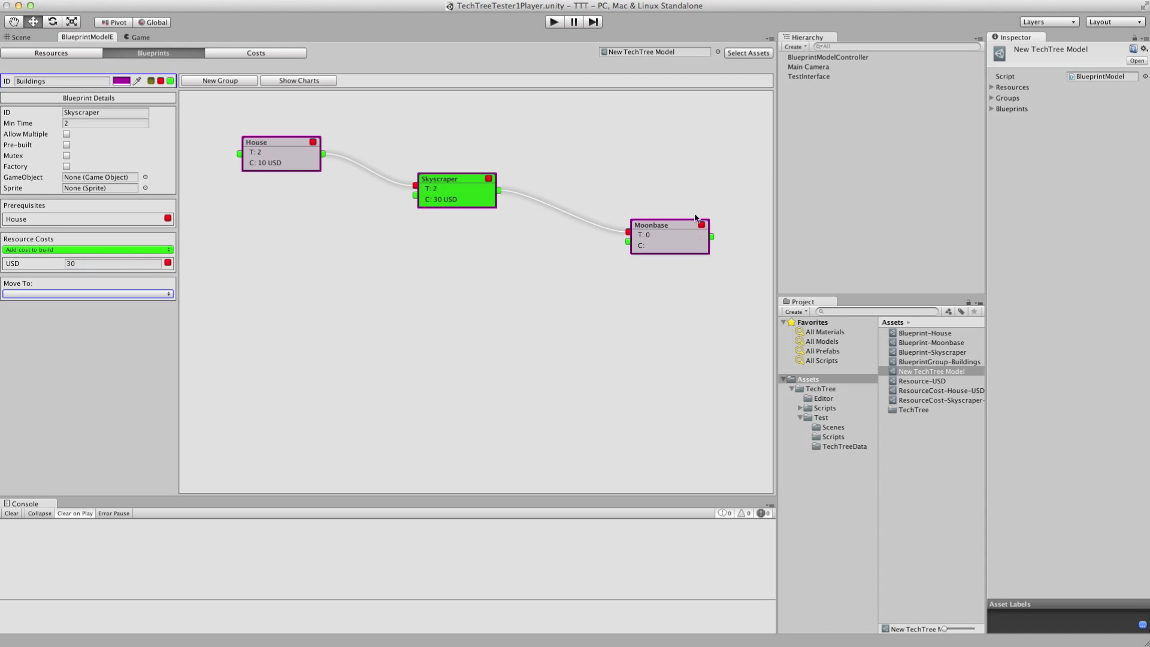
Step: Give Moonbase a minimum build time of 10 and a USD cost of 100
left_click_drag(673, 228, 641, 224)
left_click(85, 124)
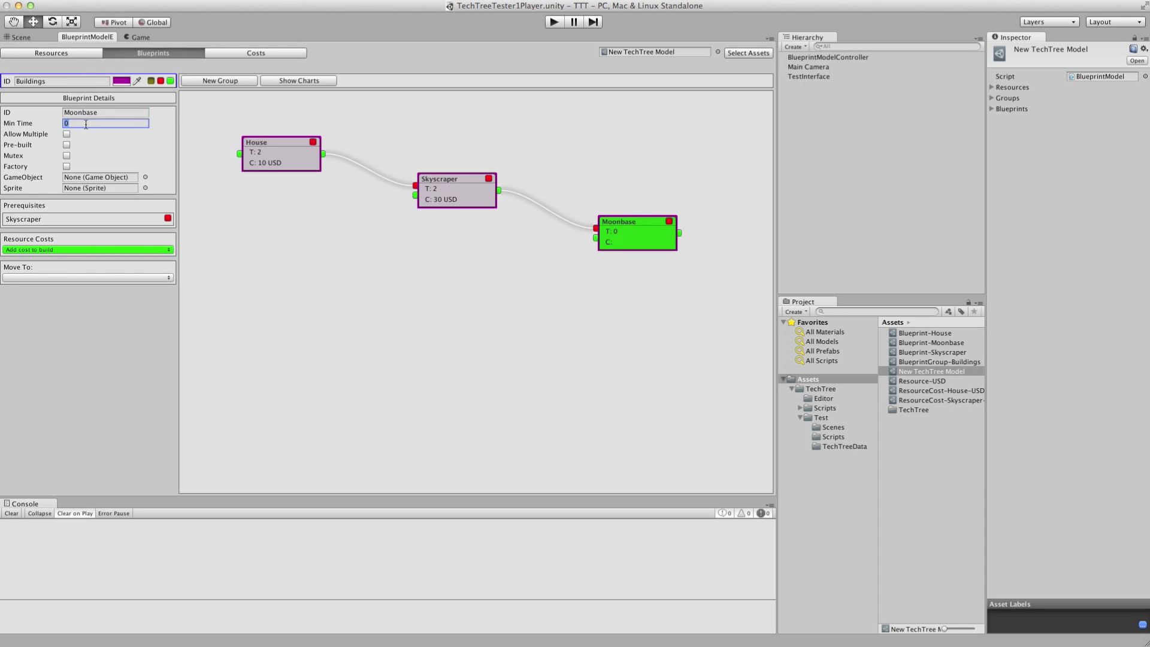
type("0")
key("Tab")
left_click(61, 249)
left_click(57, 259)
left_click(76, 264)
type("00")
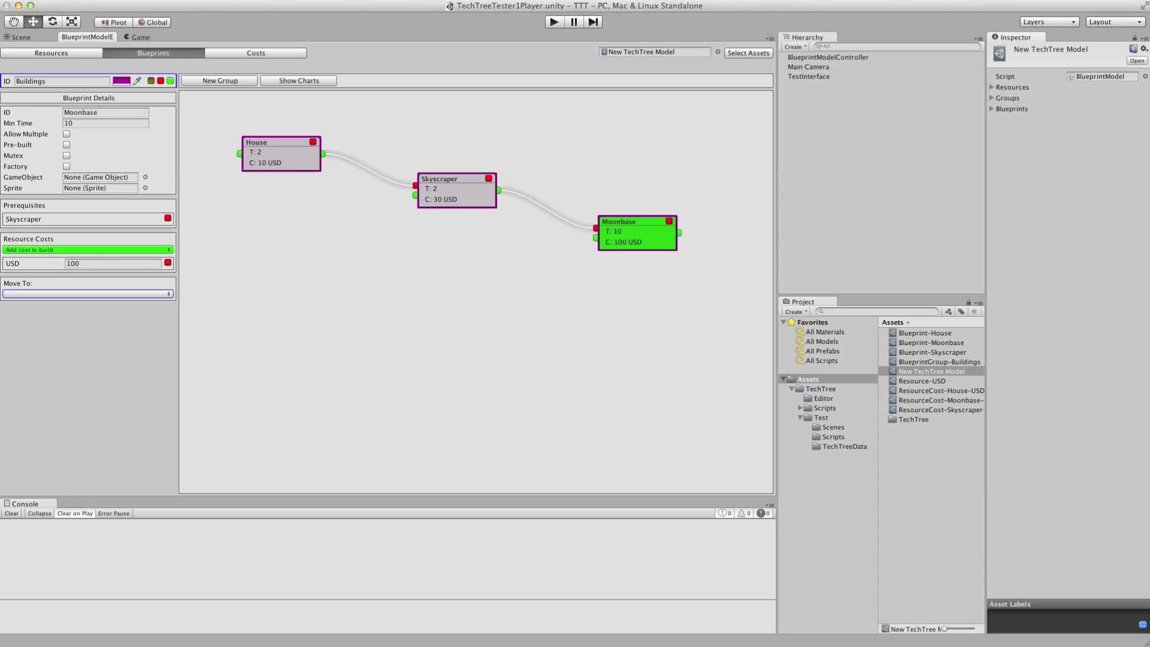
left_click(388, 257)
Step: Rearrange the House, Skyscraper and Moonbase nodes on the canvas
left_click_drag(310, 159, 346, 161)
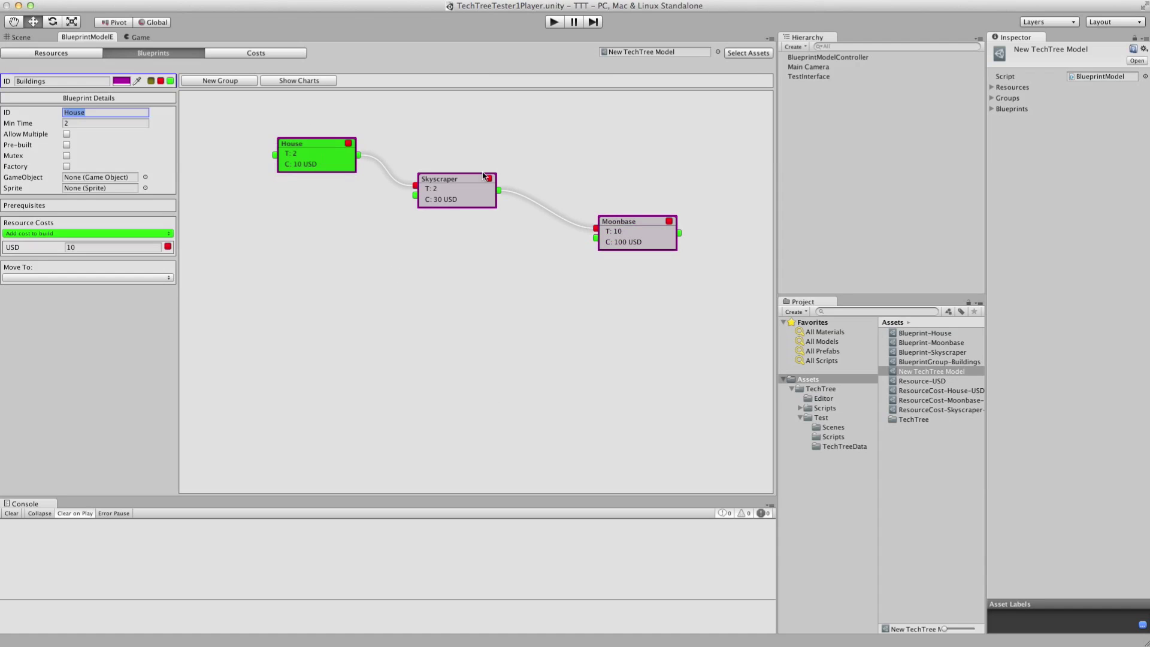
left_click_drag(484, 178, 502, 189)
left_click_drag(655, 226, 640, 225)
Step: Add a pre-built factory blueprint named ConstructionYard at the left of the canvas
left_click_drag(307, 143, 319, 137)
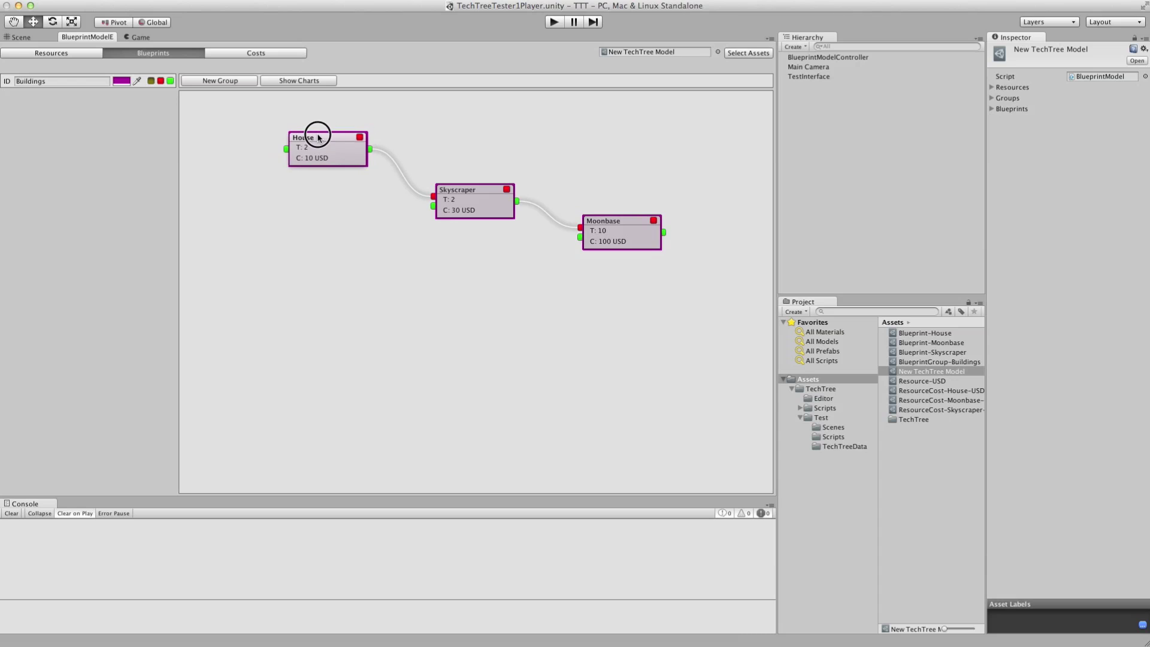
left_click(239, 138)
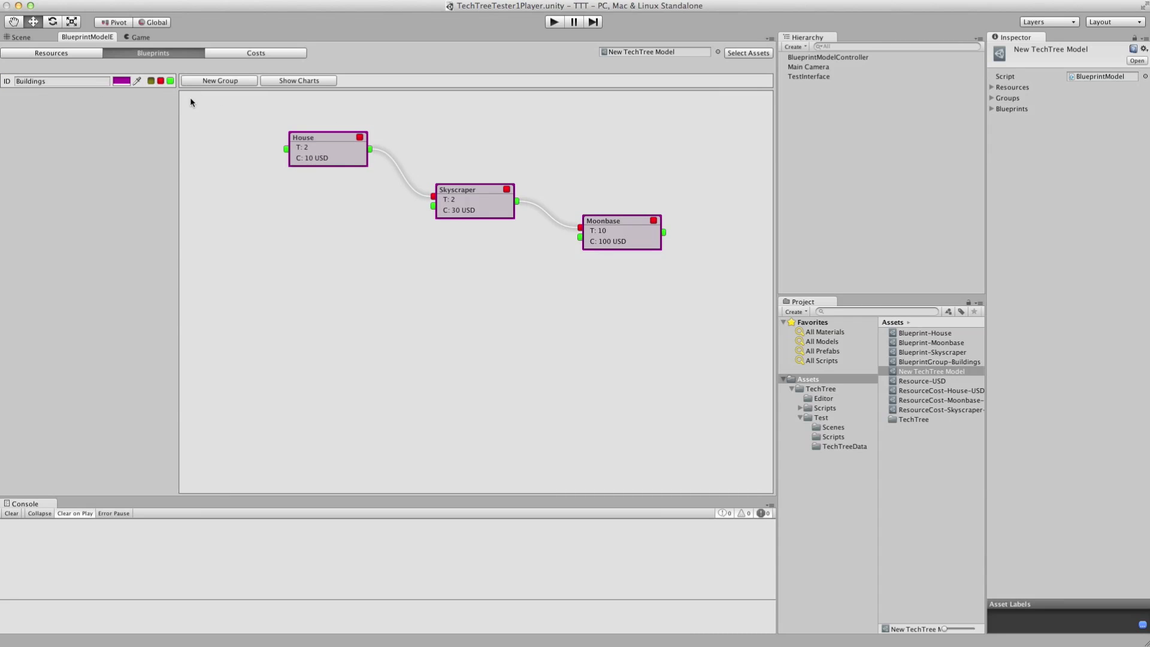
left_click(171, 80)
mouse_move(275, 157)
left_mouse_down()
mouse_move(229, 232)
mouse_move(229, 212)
left_mouse_up()
left_click(67, 145)
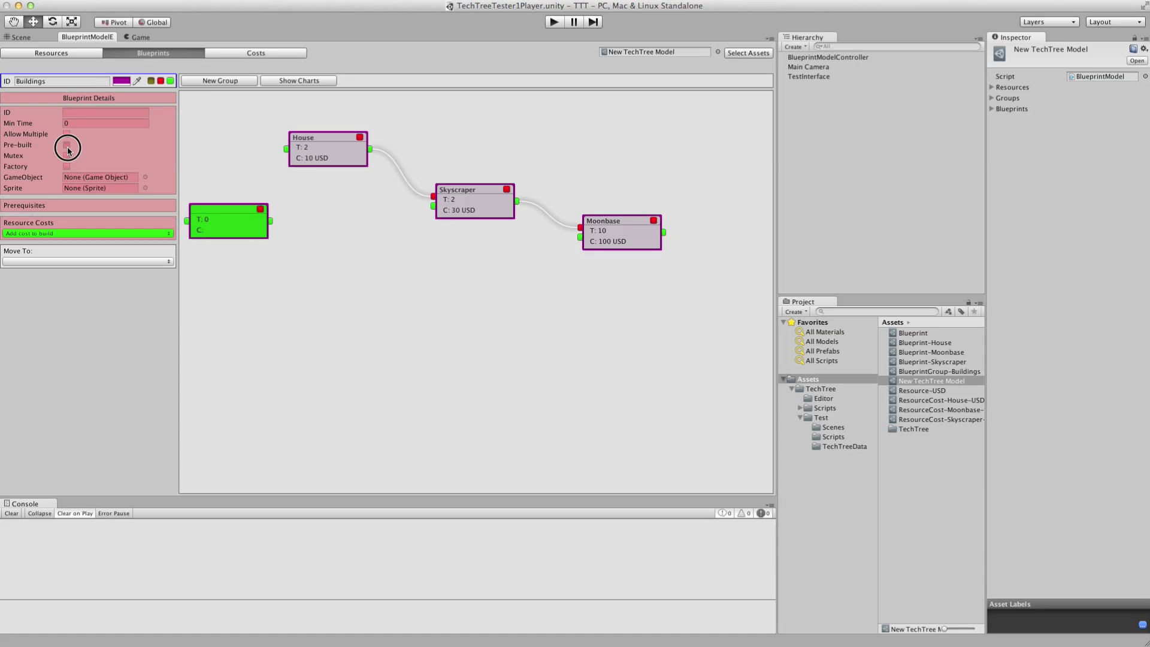
left_click(66, 166)
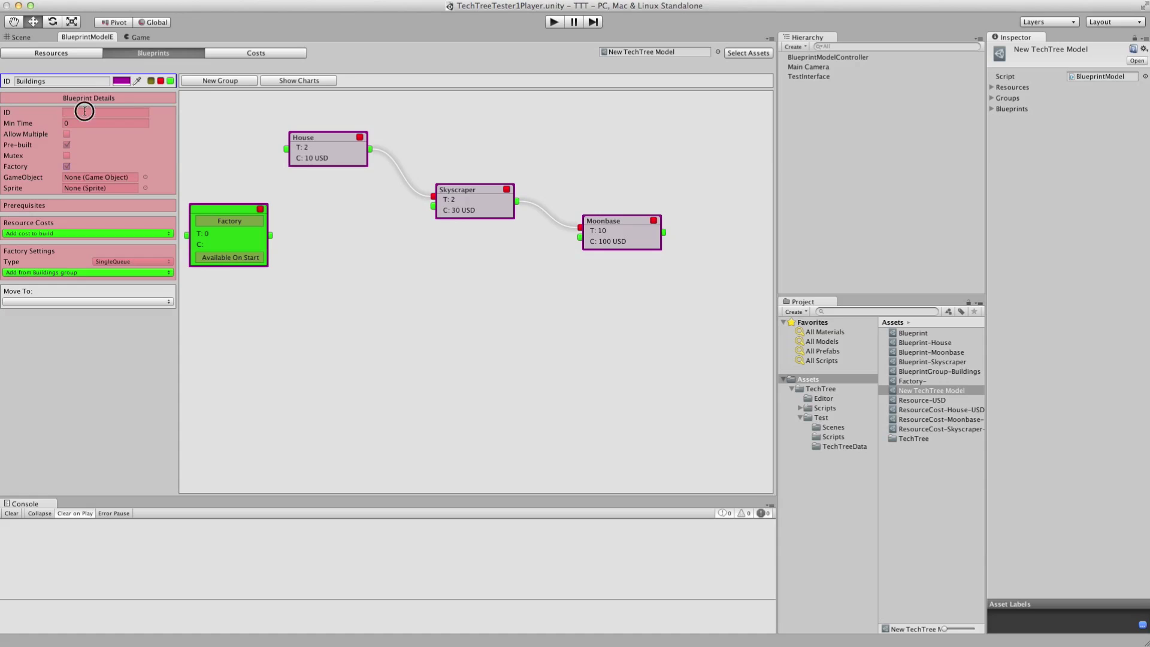
left_click(141, 110)
type("ConstructionYard")
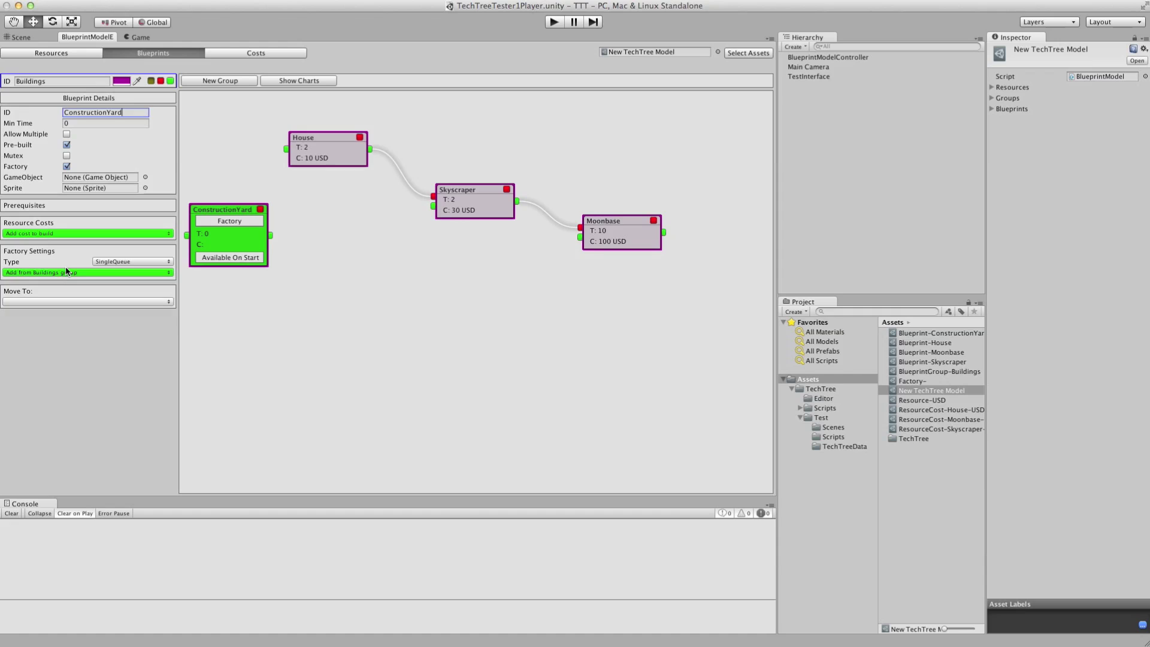
Step: Let ConstructionYard produce House, Skyscraper and Moonbase, but not itself
left_click(67, 271)
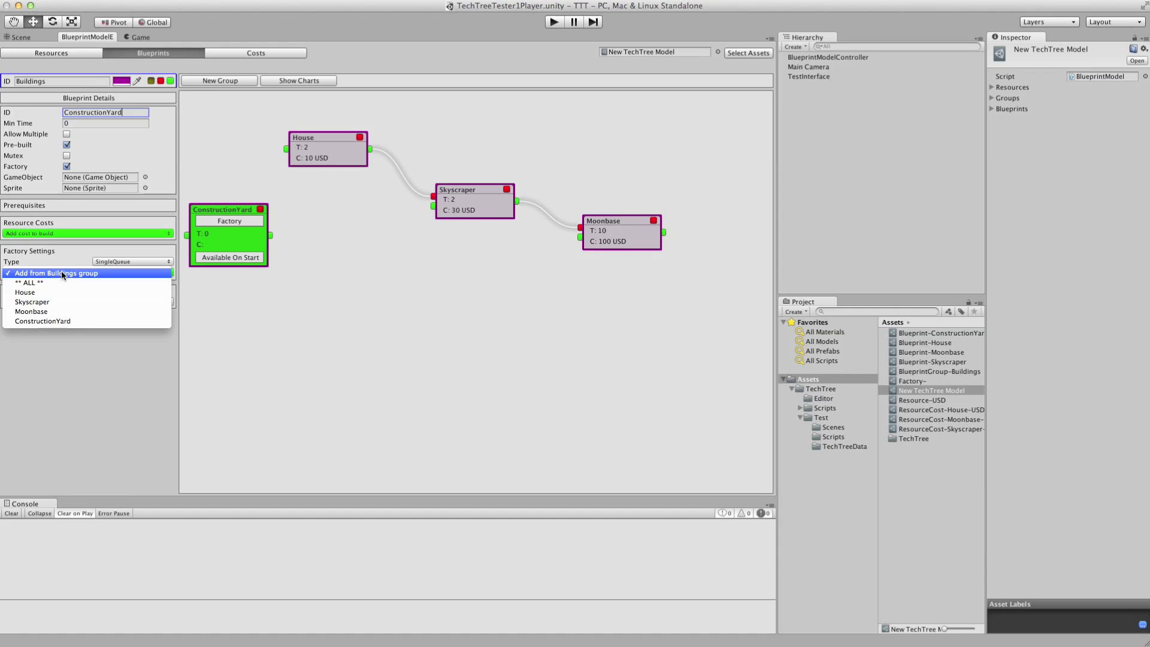
left_click(50, 284)
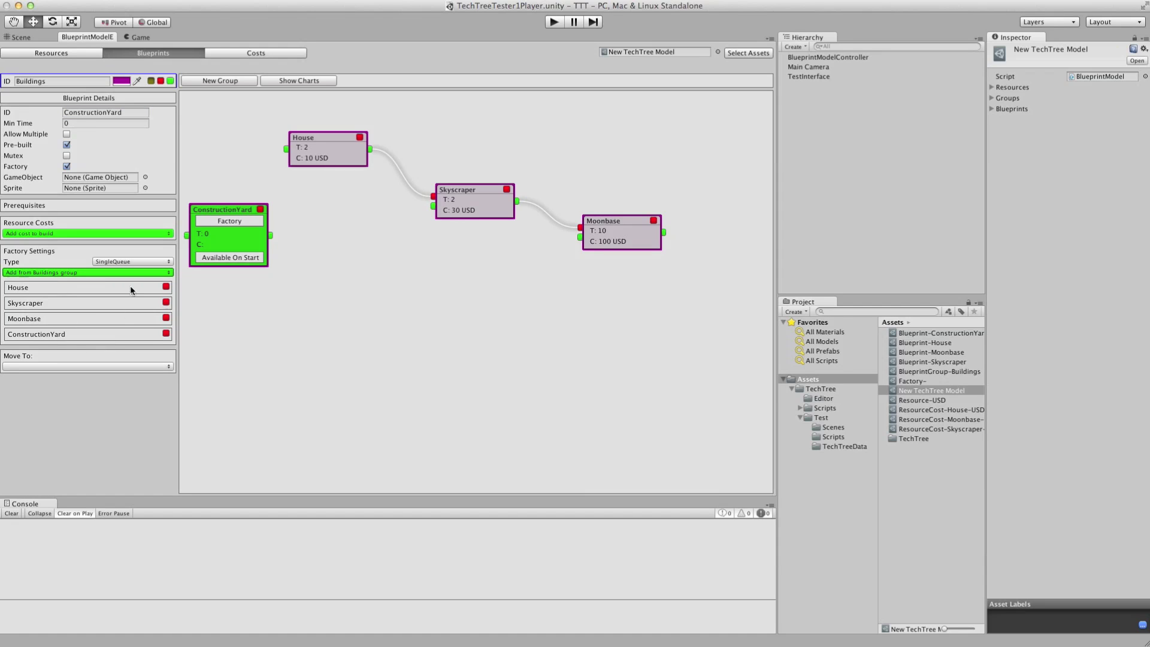
left_click(166, 333)
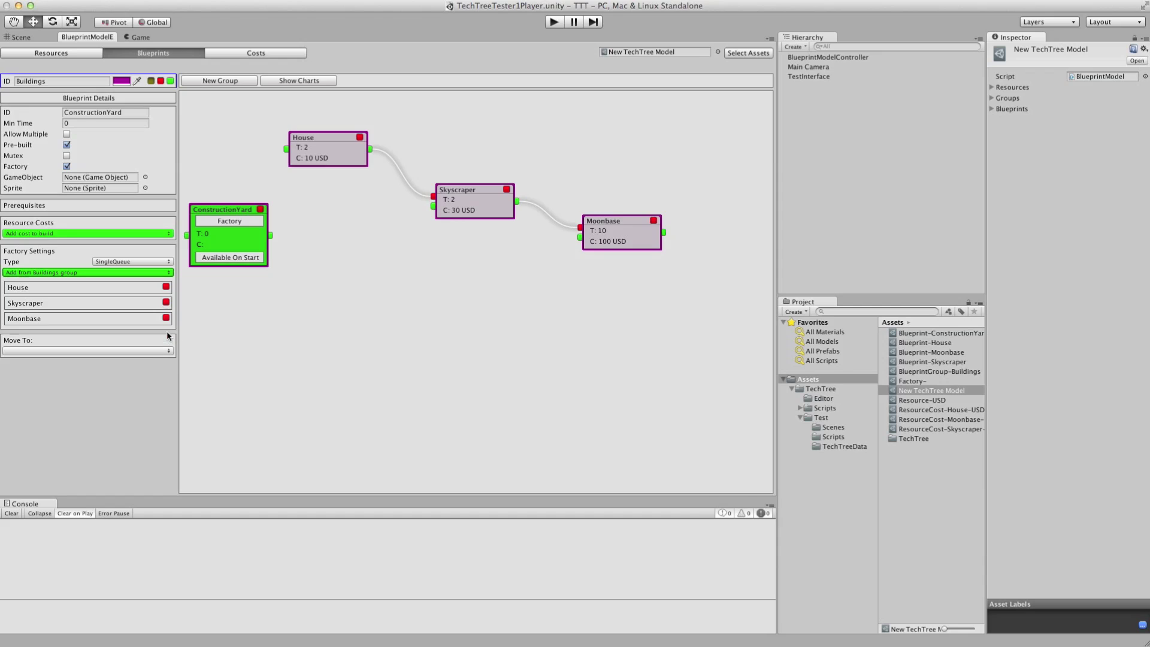
left_click(255, 192)
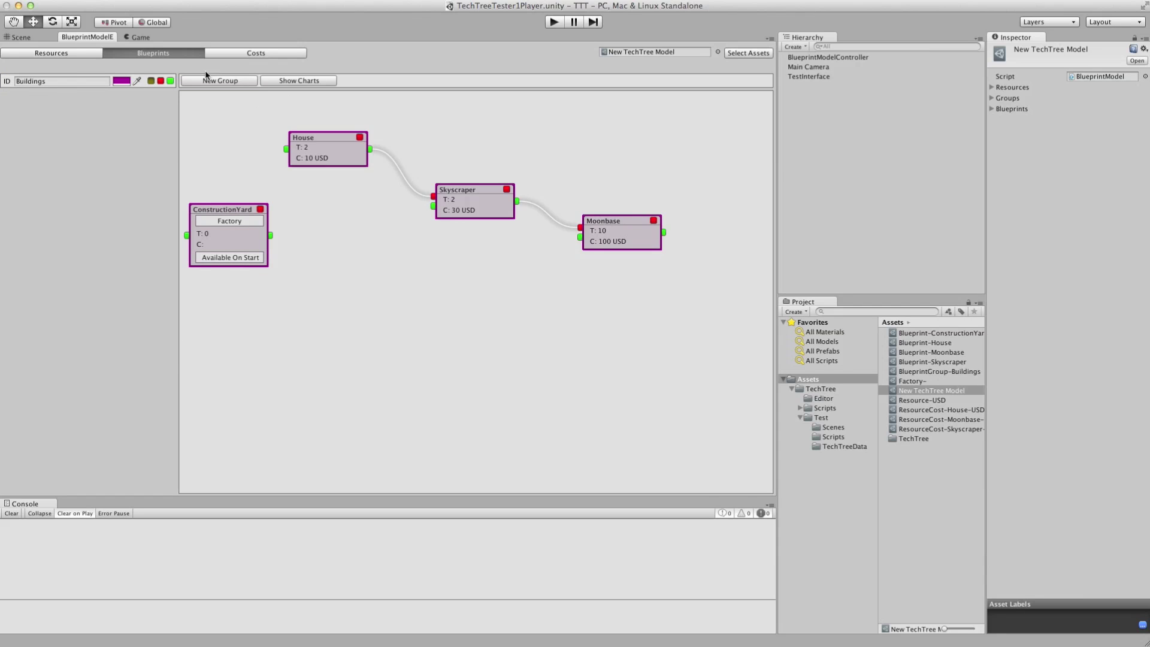
Step: Turn on Show Charts so every blueprint node displays its production chart
left_click(298, 82)
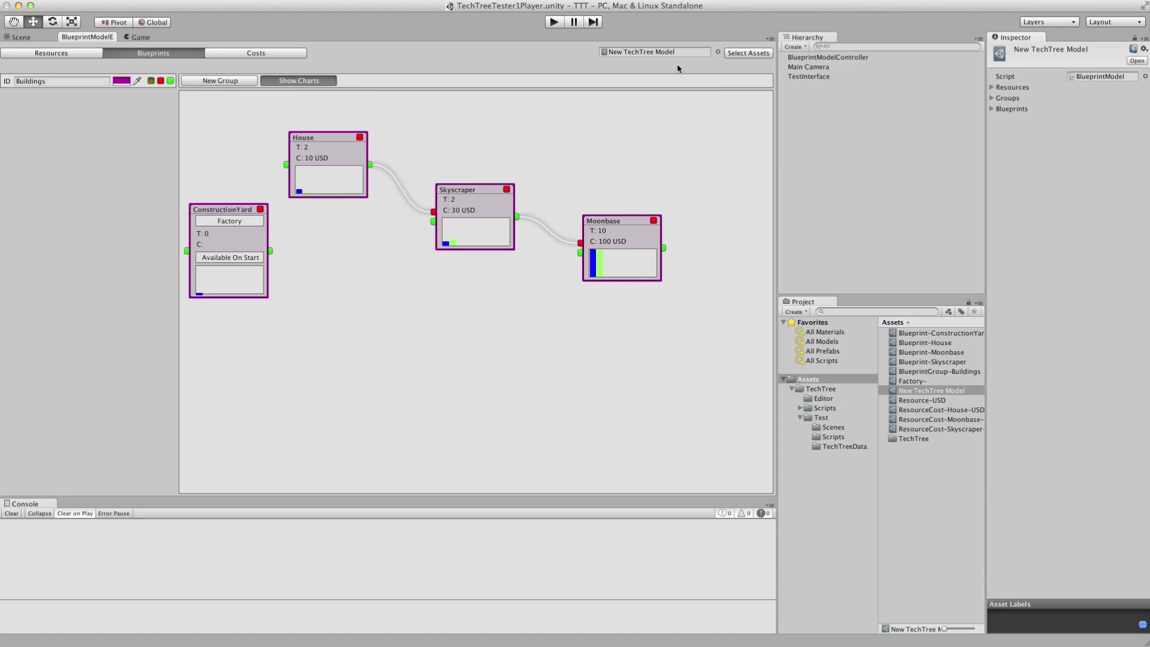
Step: After a quick test run, set the BlueprintModelController's Model to New TechTree Model
left_click(148, 36)
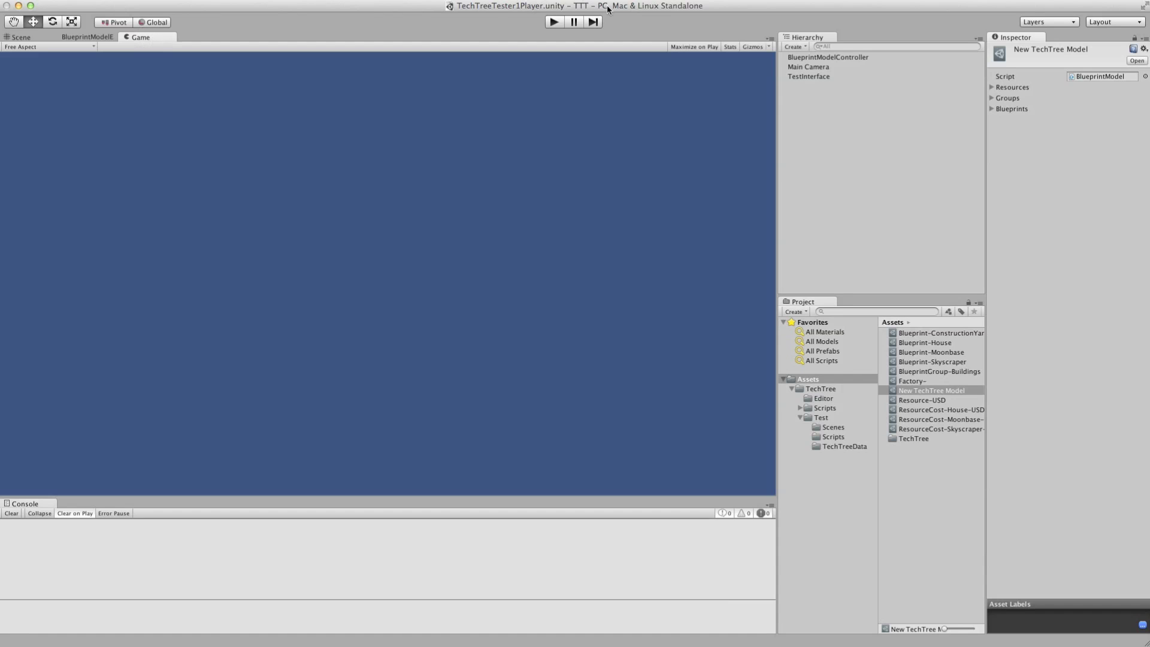
left_click(554, 22)
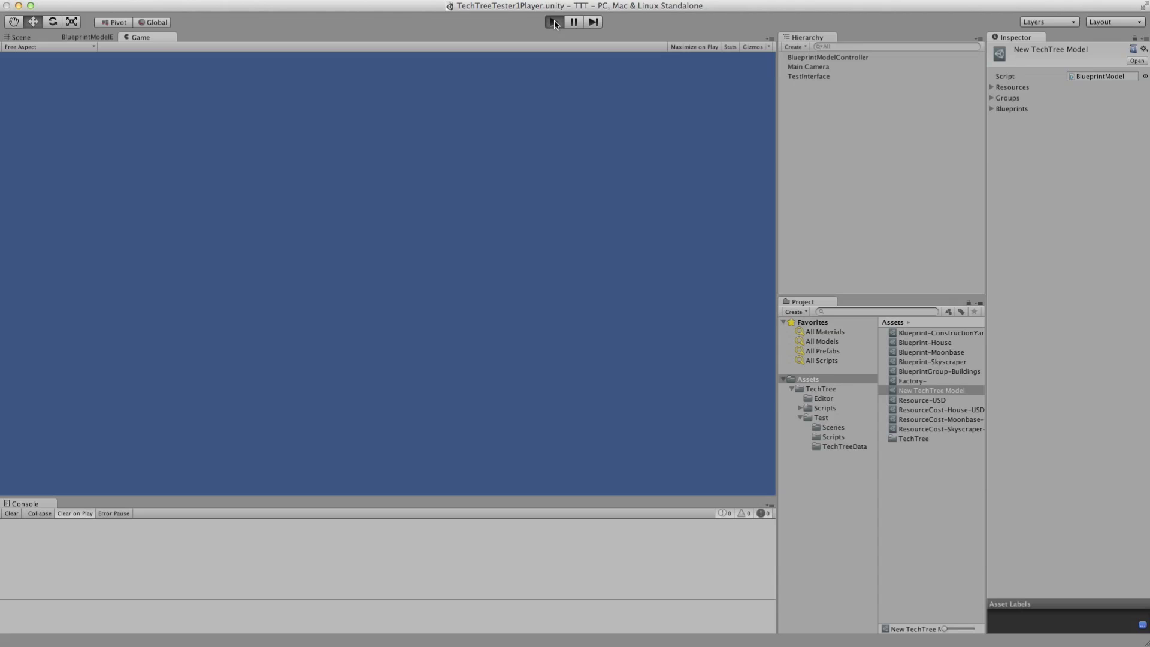
left_click(555, 23)
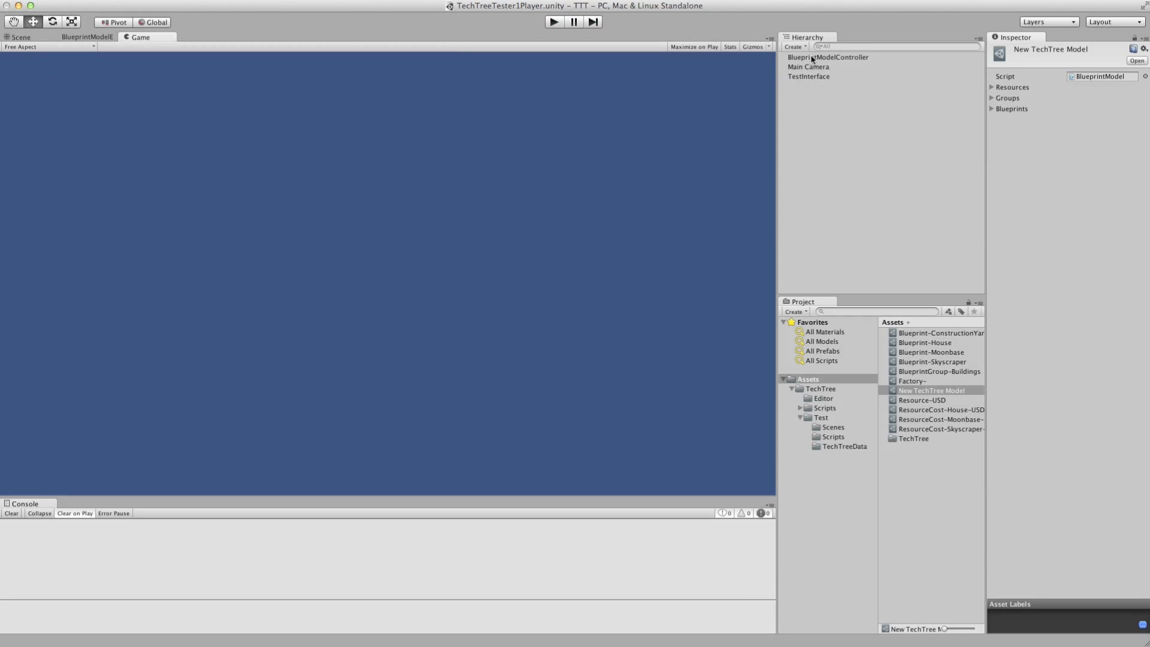
left_click(813, 58)
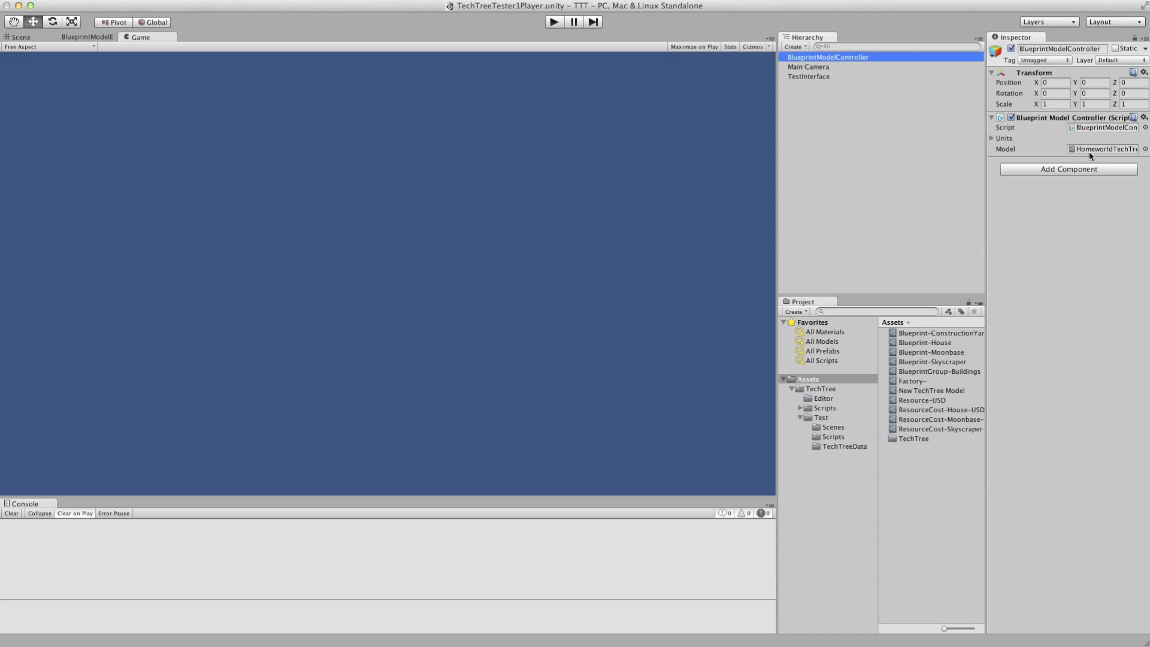
left_click(1145, 149)
left_click(362, 118)
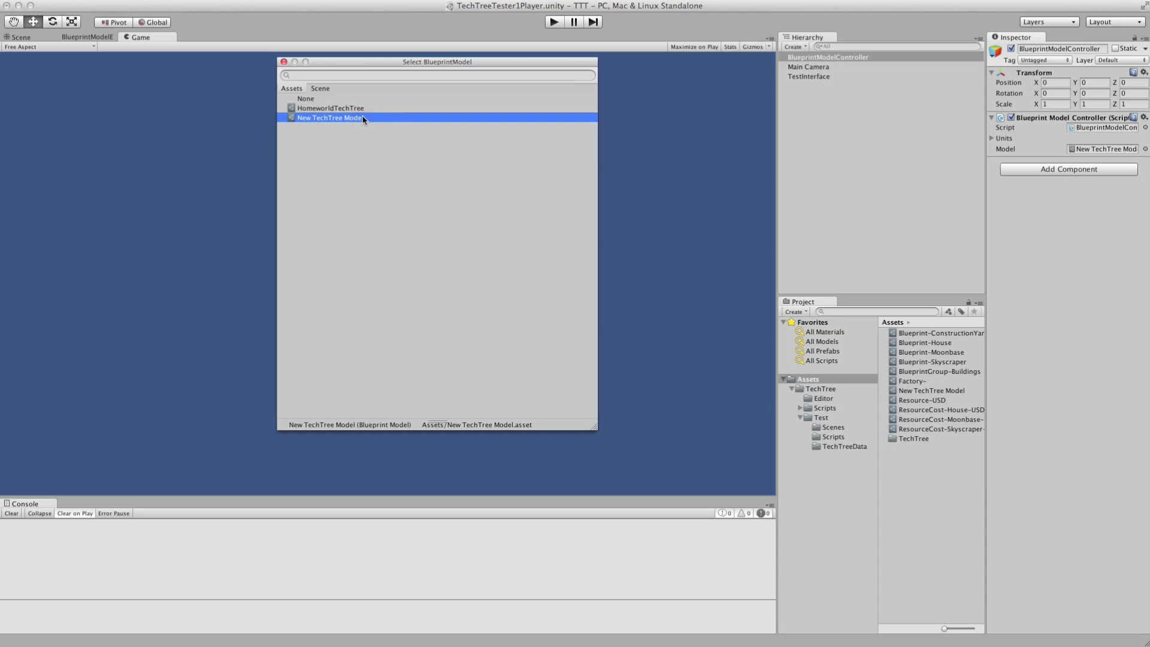
double_click(363, 118)
Step: Playtest the scene, queue a House from the ConstructionYard, then stop
left_click(554, 22)
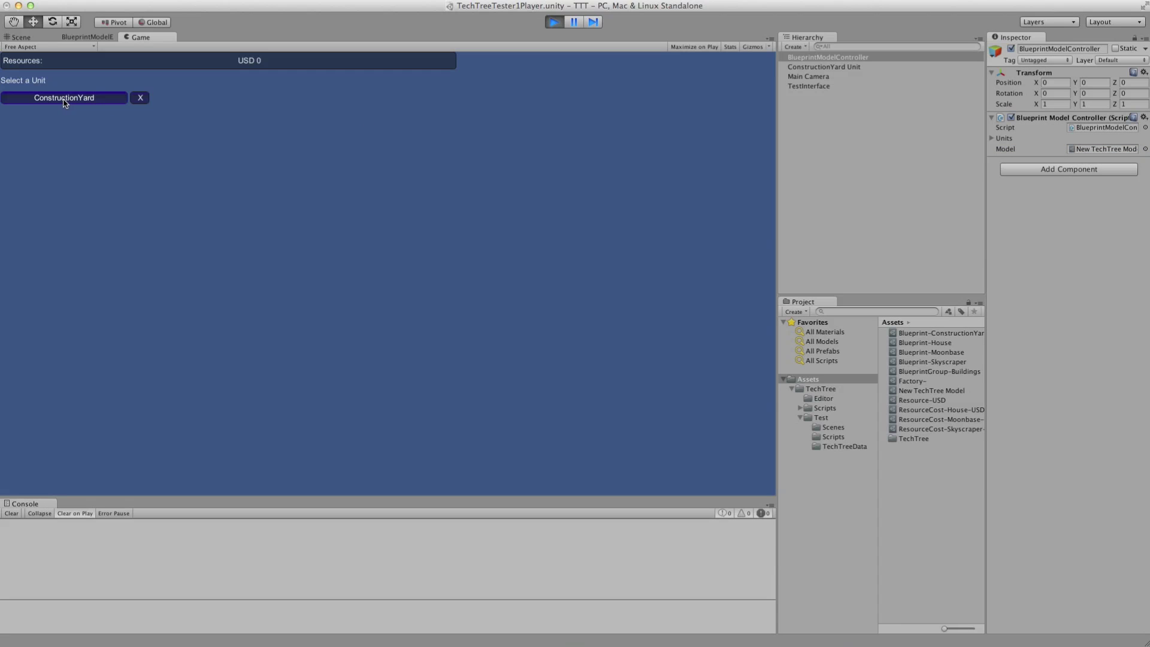
left_click(58, 102)
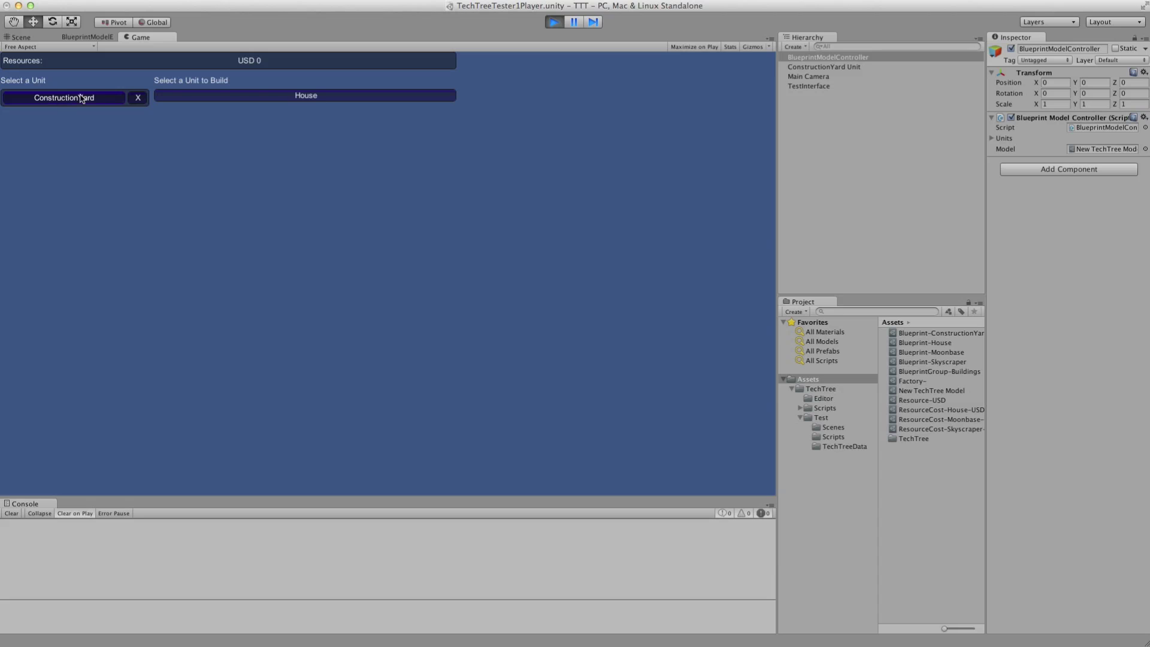
left_click(269, 96)
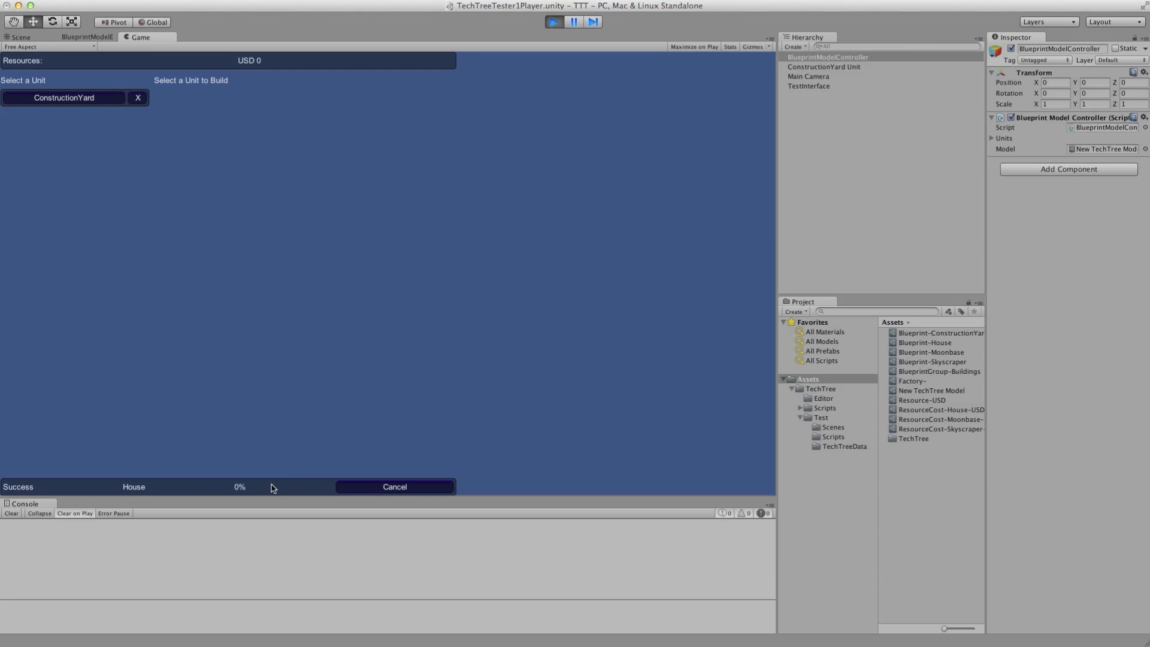
left_click(552, 22)
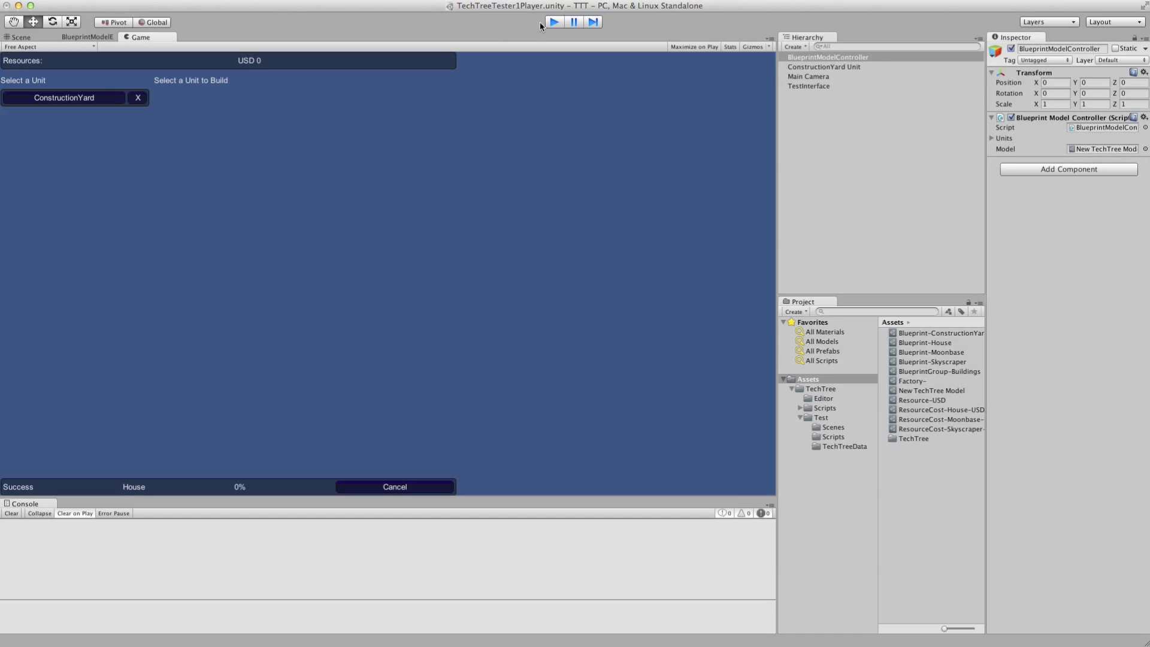
Step: Make USD regenerate at rate 10, then playtest and select the ConstructionYard
left_click(70, 38)
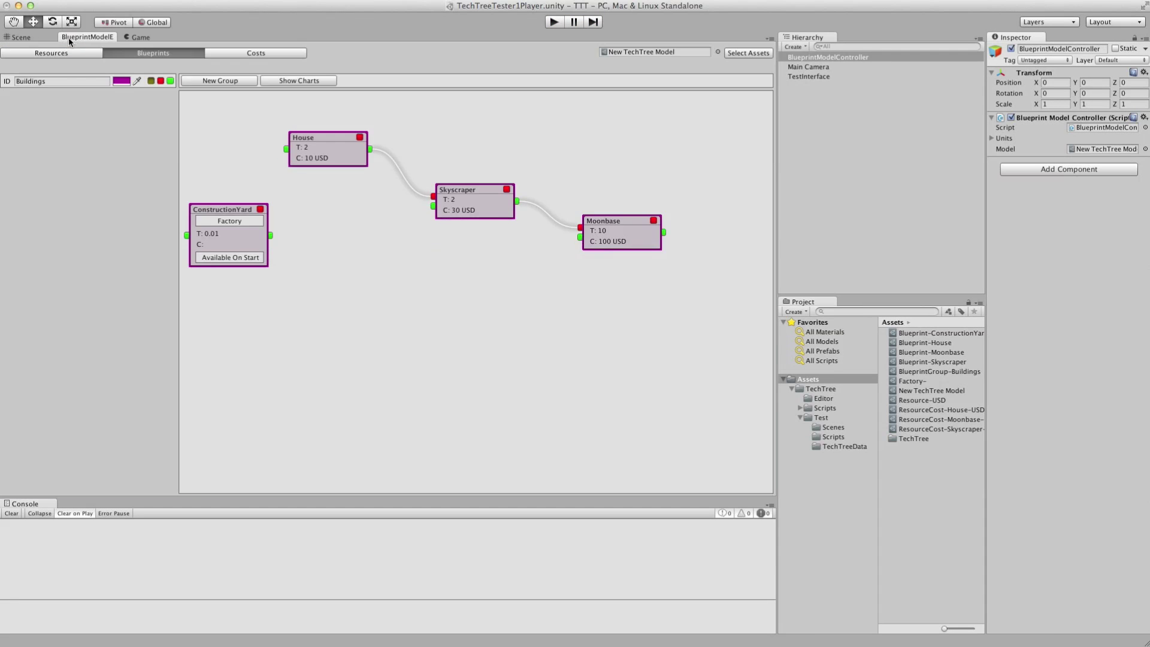
left_click(8, 53)
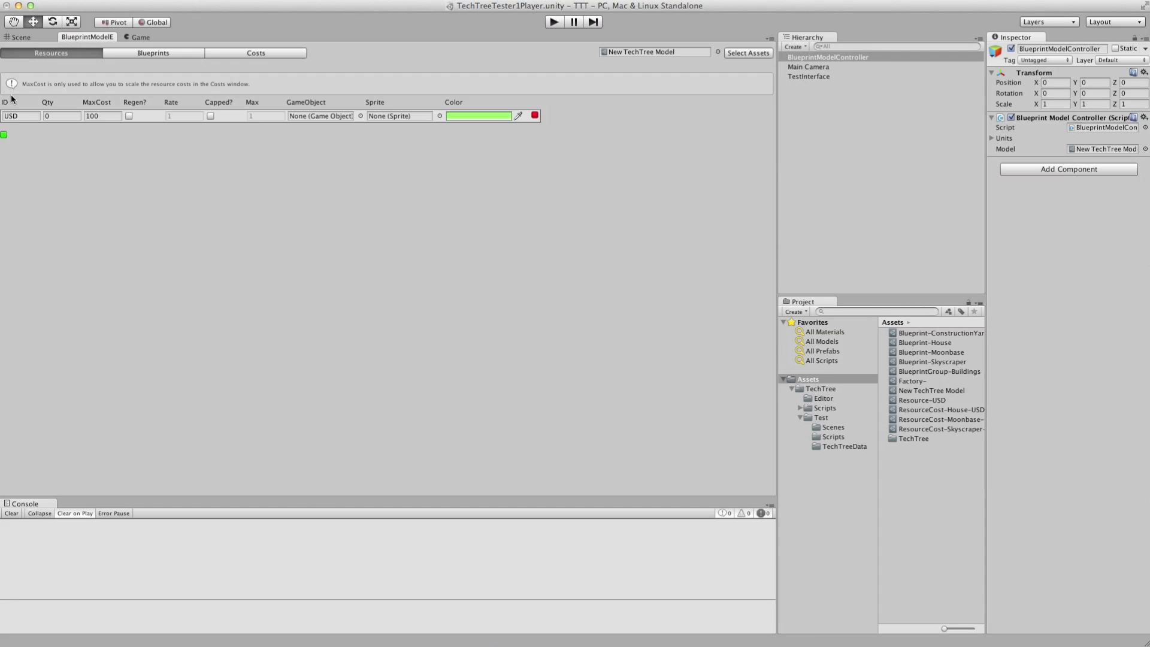
left_click(128, 116)
left_click(174, 116)
type("10")
key("Tab")
left_click(554, 22)
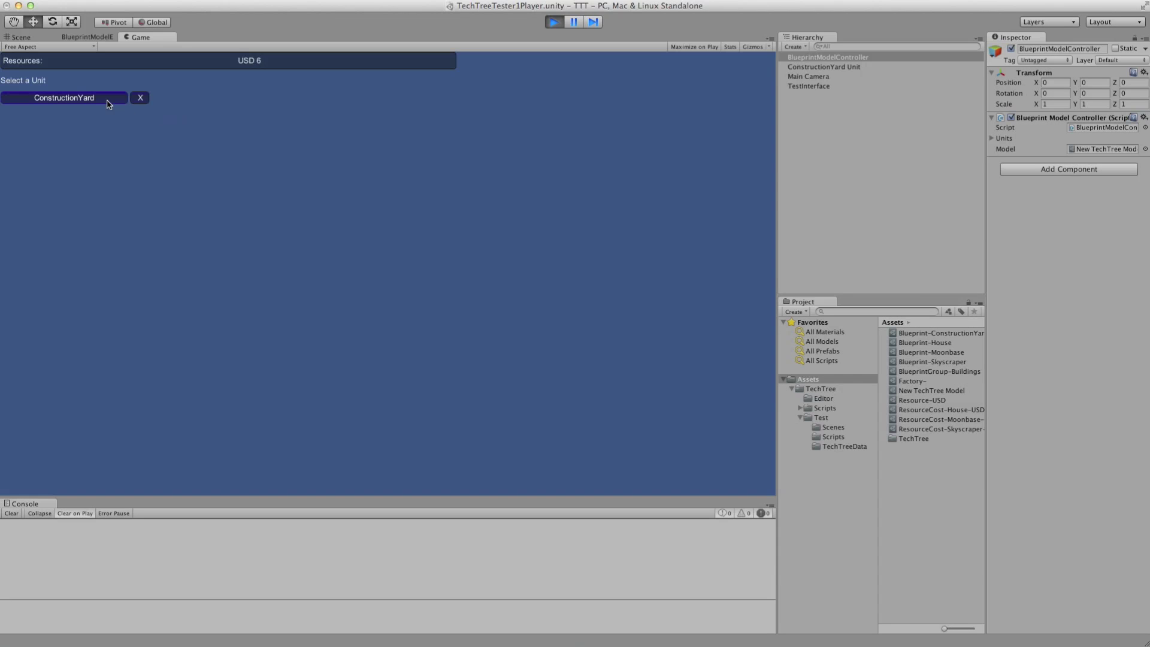
left_click(108, 100)
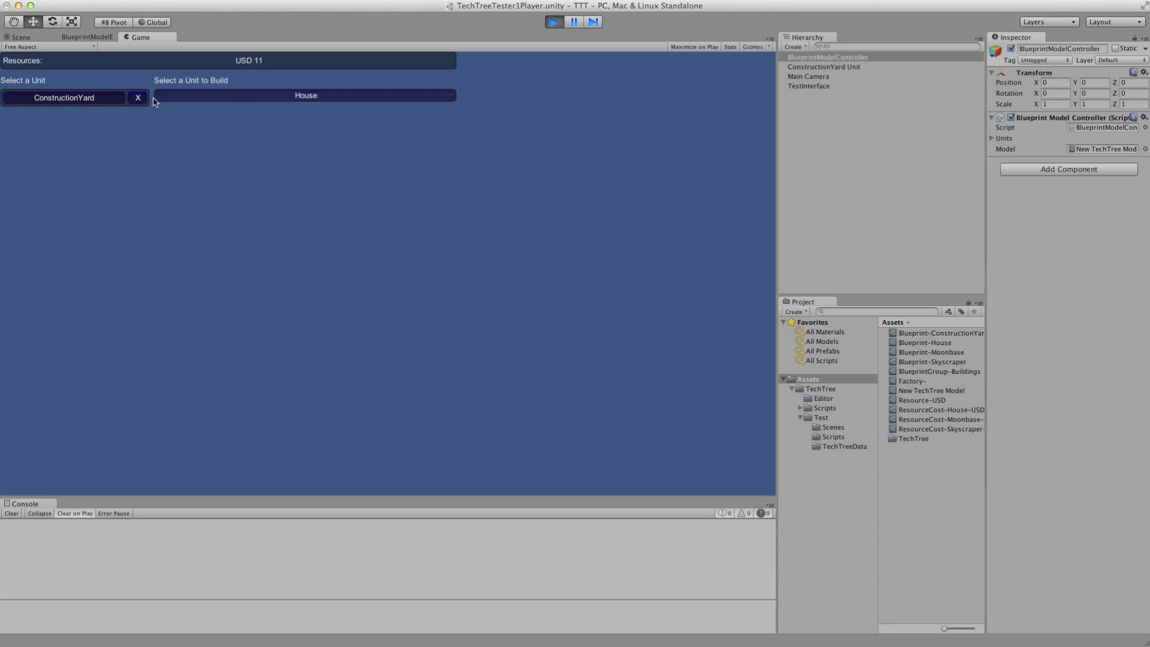
Step: Build a House, then a Skyscraper, then a Moonbase in the Game view, then stop the playtest
left_click(239, 98)
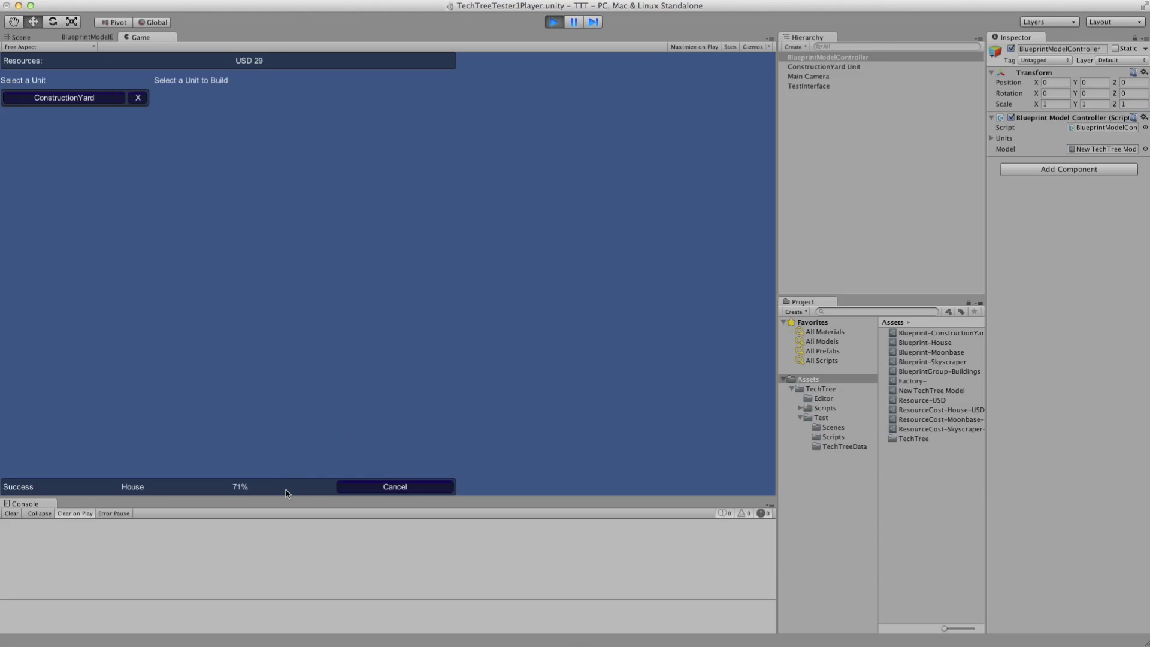
left_click(291, 95)
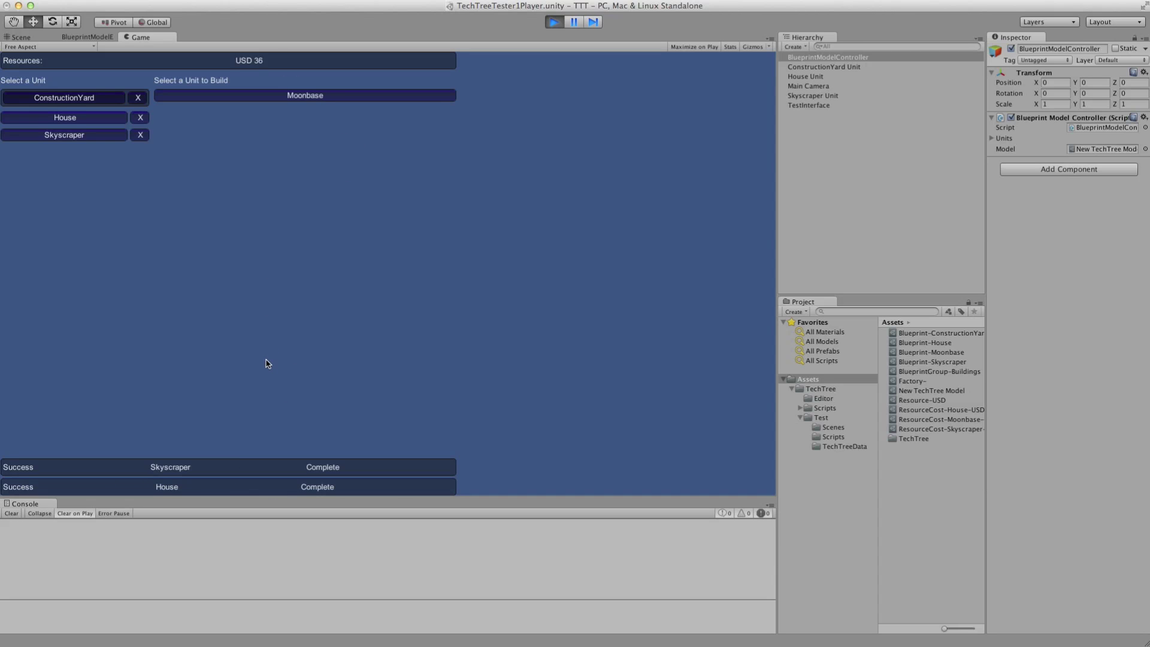
left_click(301, 100)
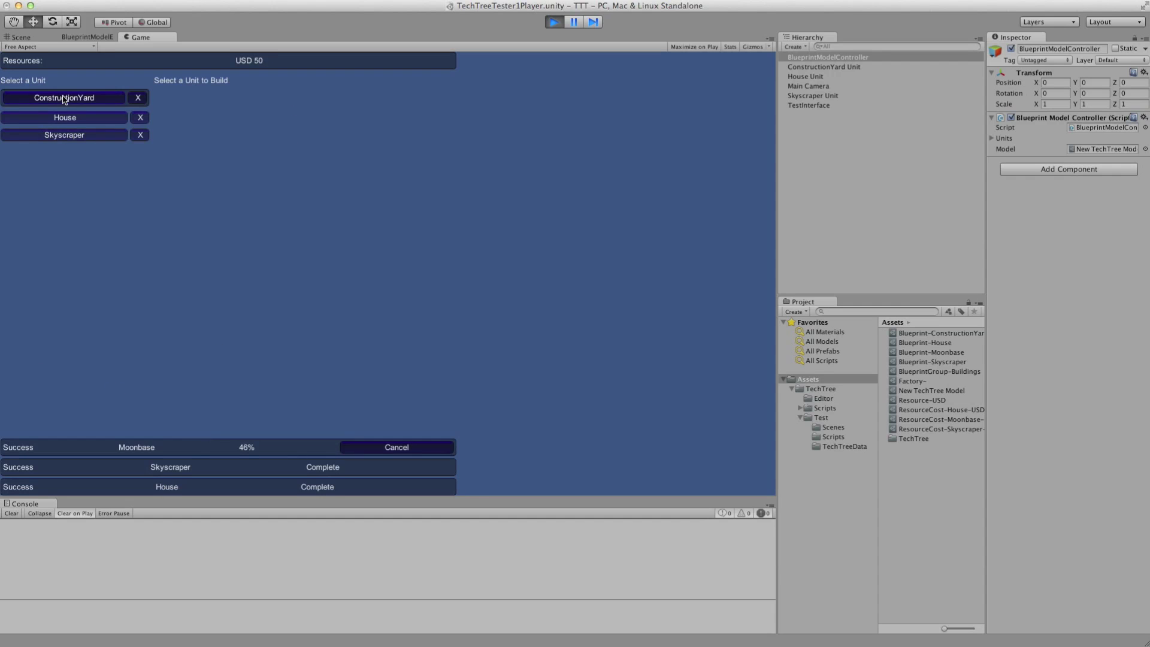
left_click(552, 24)
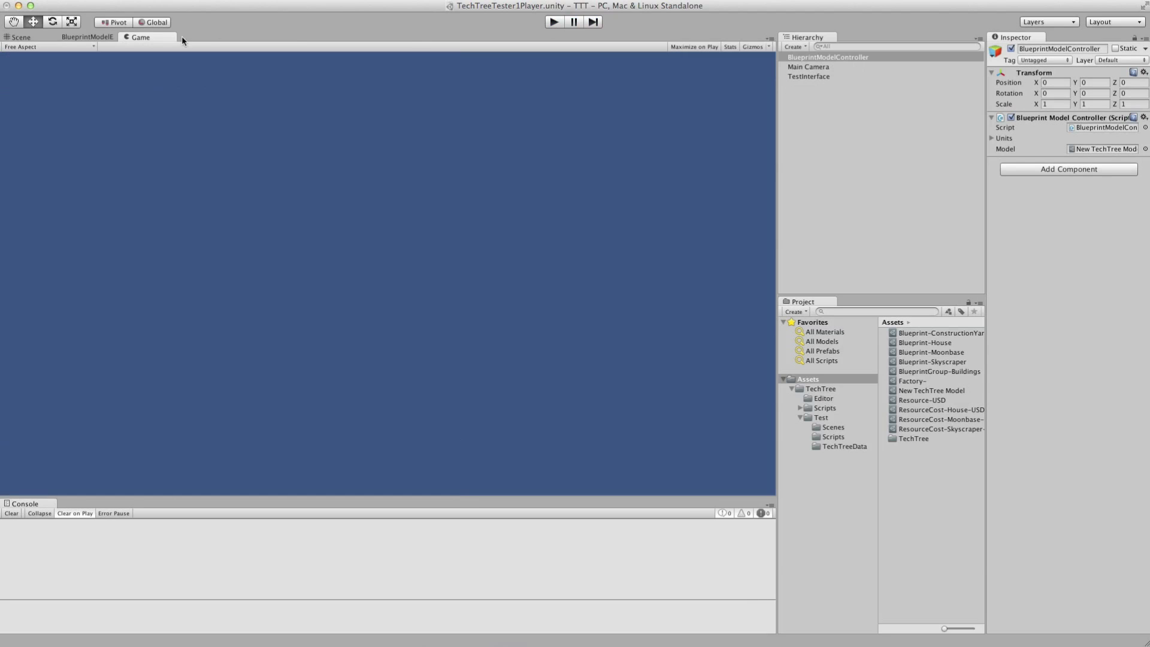
Step: Tick Allow Multiple on the House blueprint in BlueprintModelEditor, then start a new playtest
left_click(105, 37)
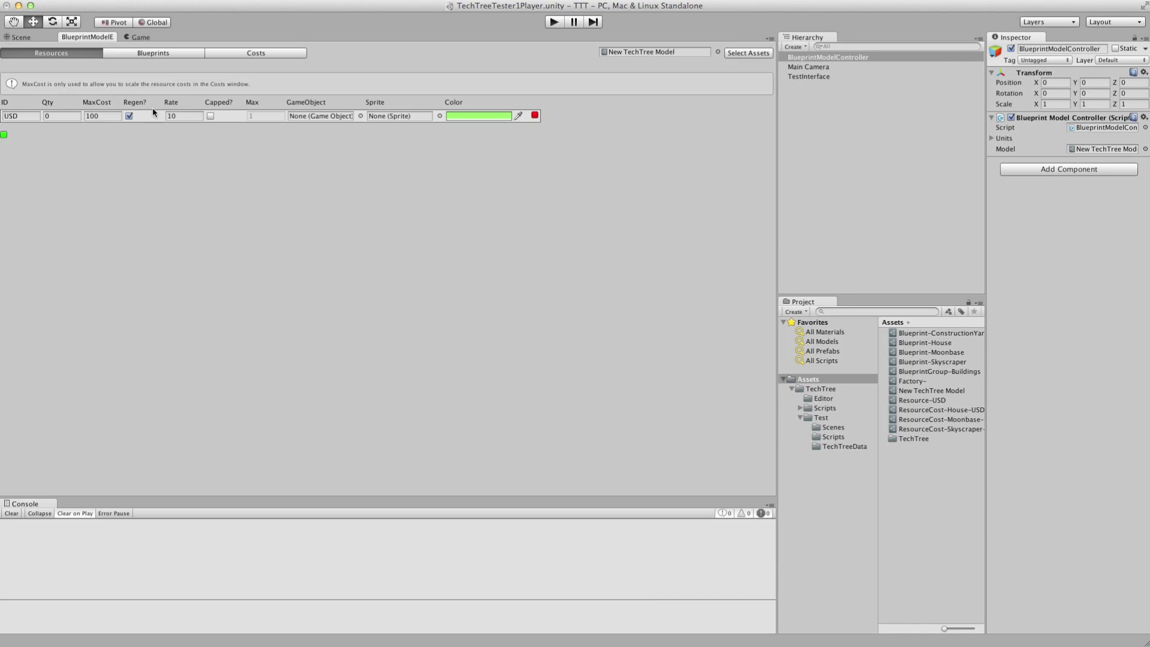
left_click(148, 55)
left_click(325, 140)
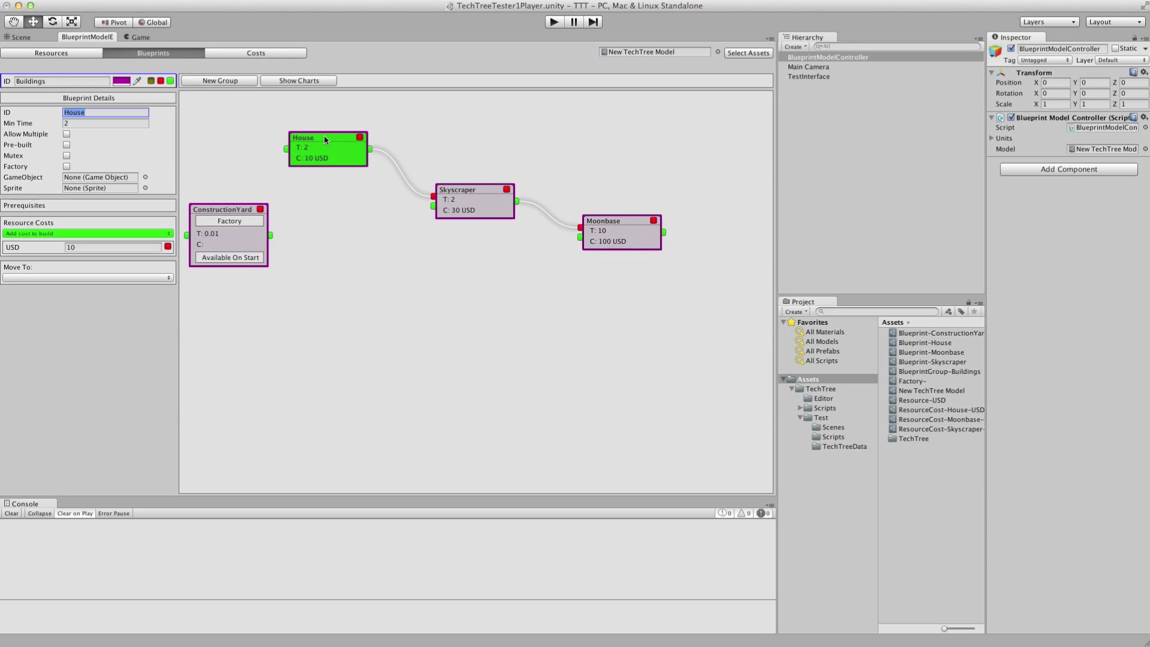
left_click(67, 134)
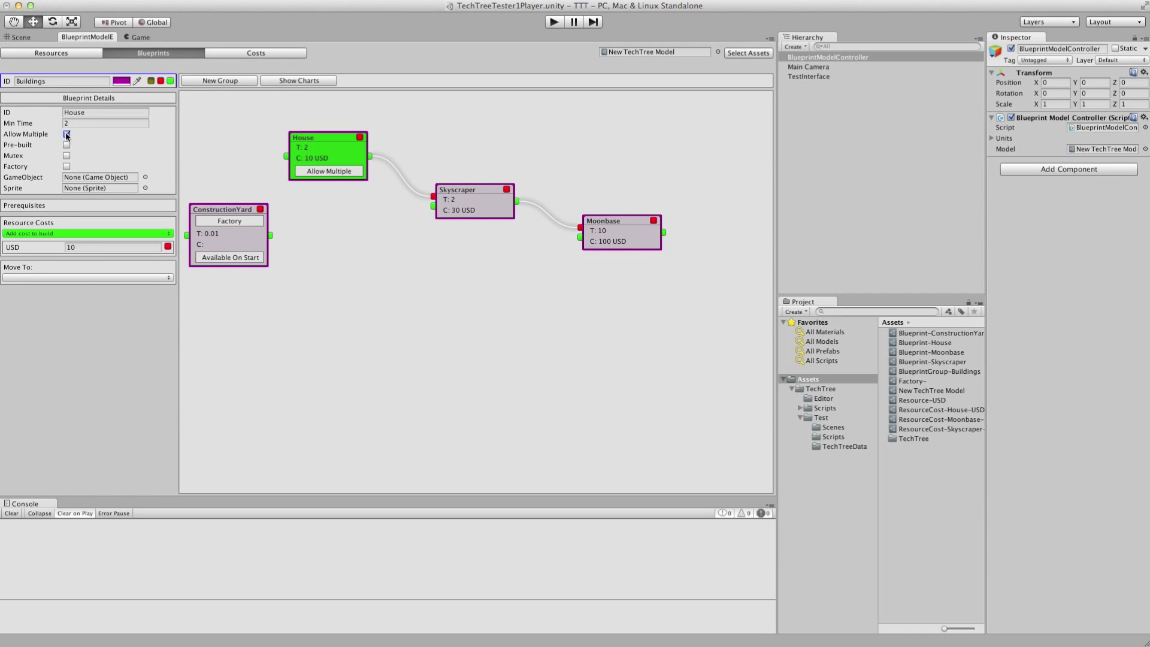
left_click(554, 22)
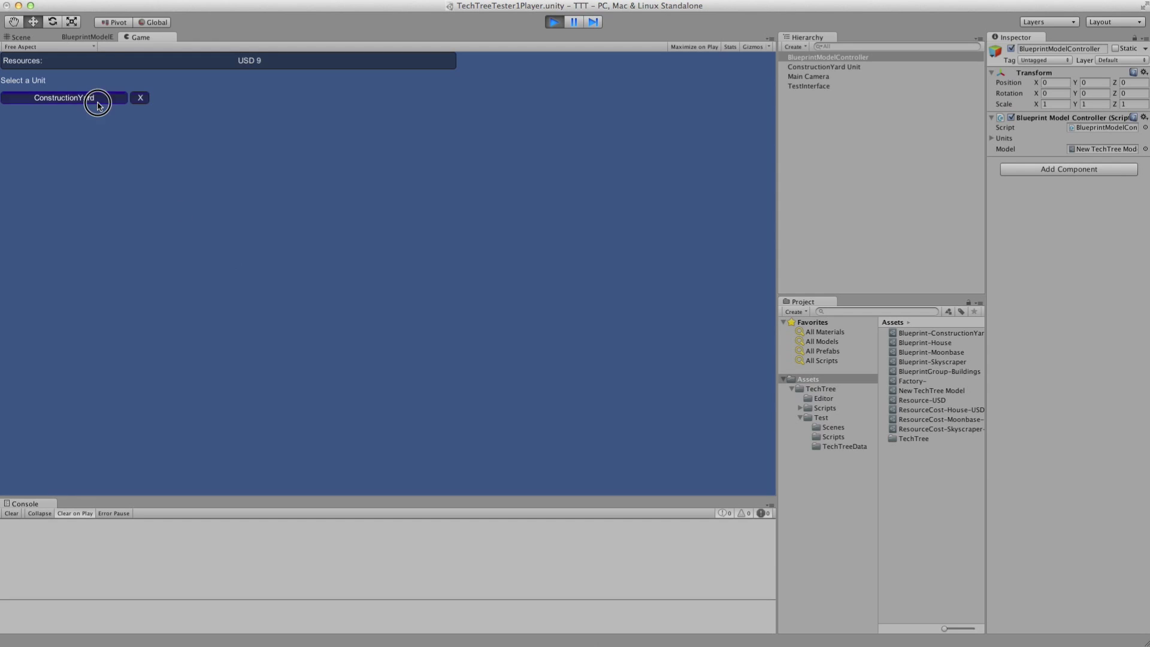
Step: From the ConstructionYard, queue three House builds and then a Skyscraper
left_click(99, 100)
left_click(313, 93)
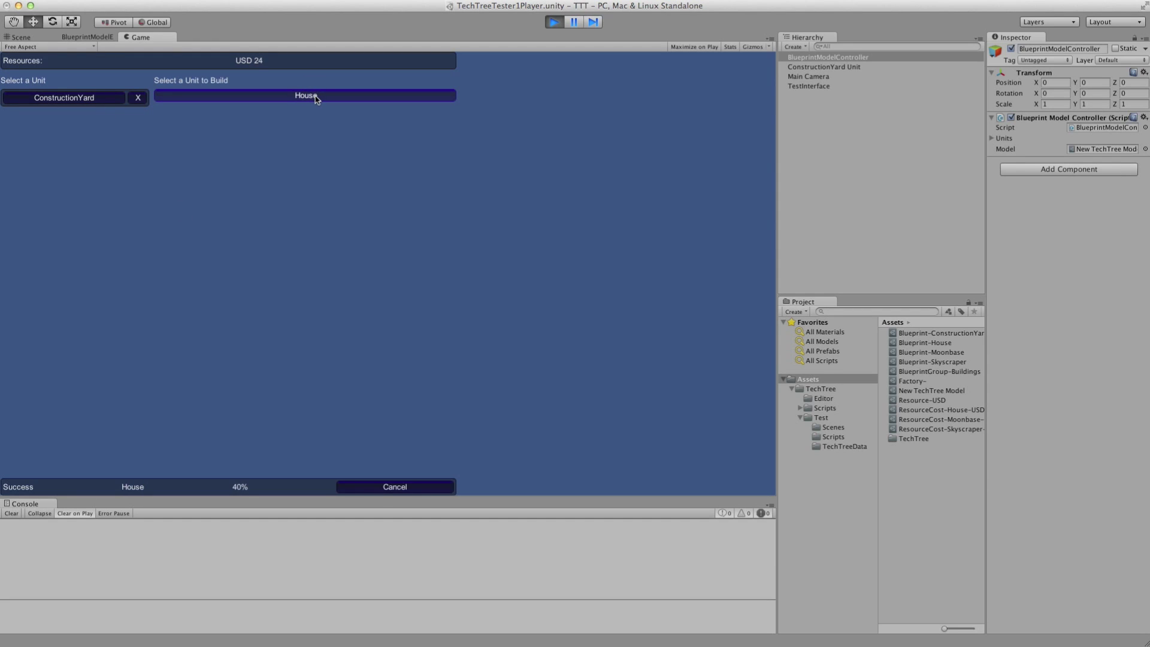
left_click(315, 96)
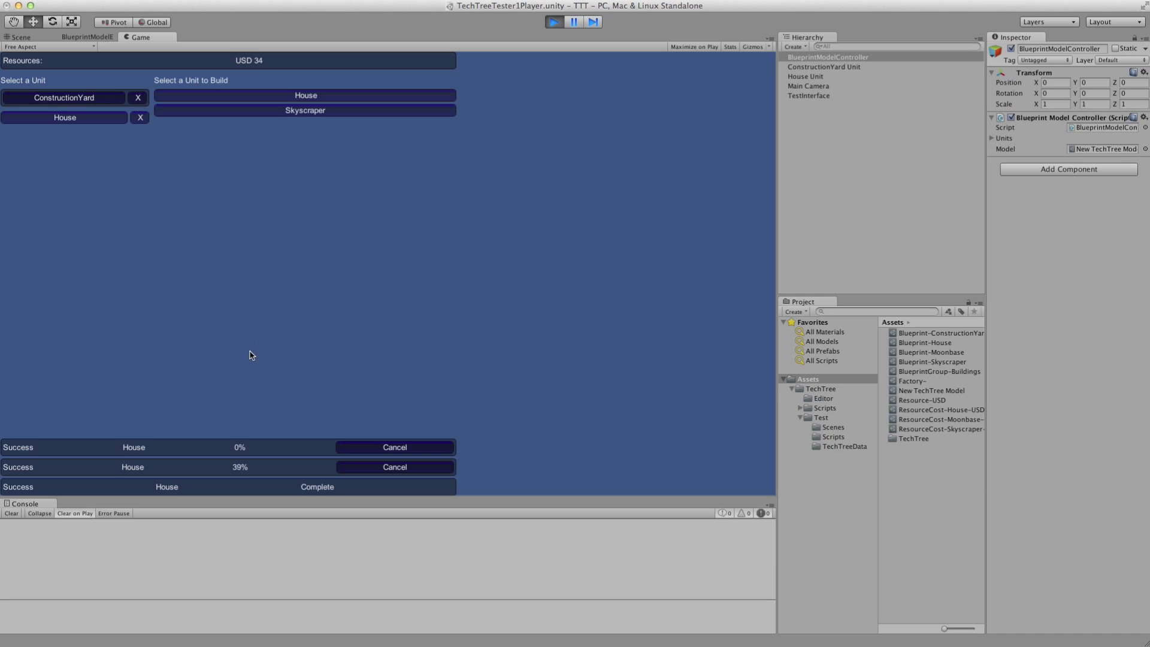
left_click(318, 112)
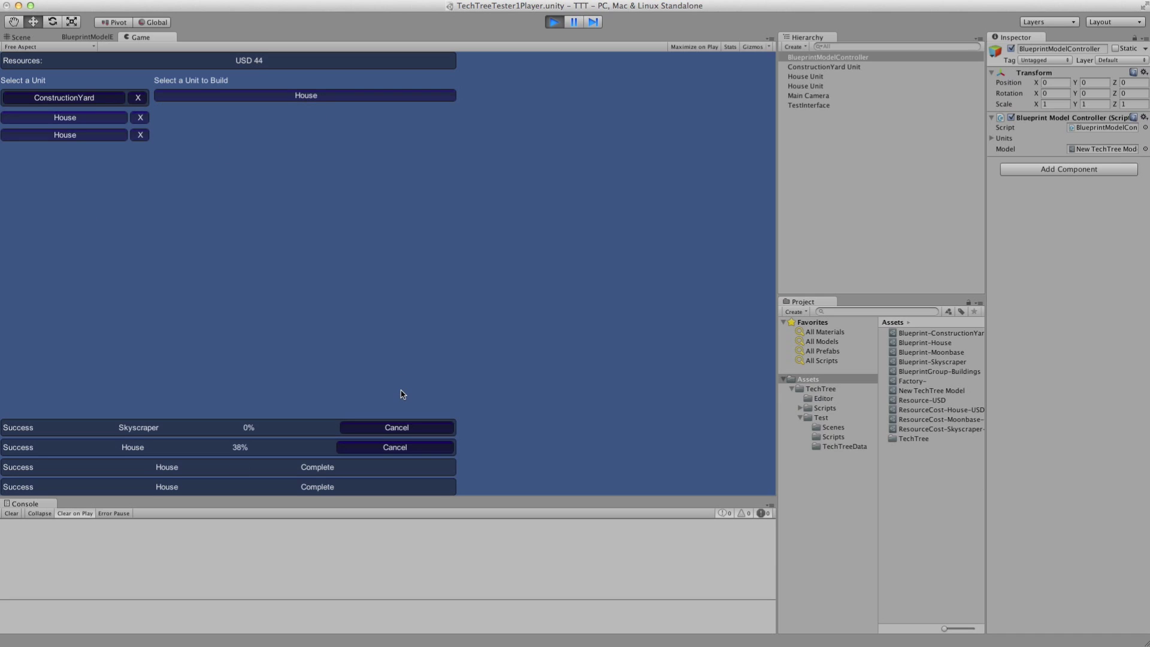